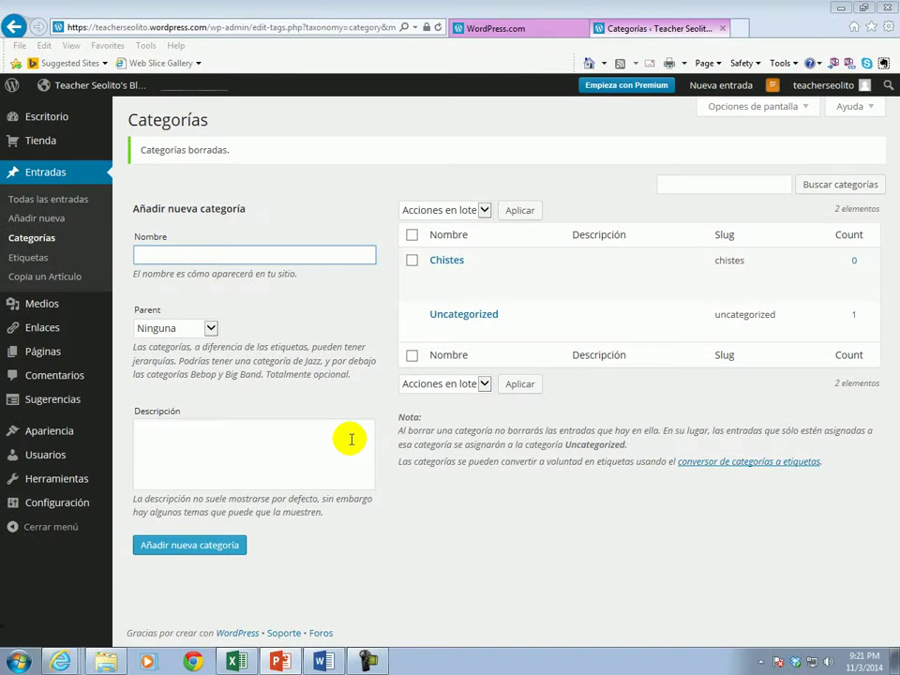
- Switch to the WordPress.com window, visit the blog from the site list and open its Escritorio dashboard
left_click(842, 8)
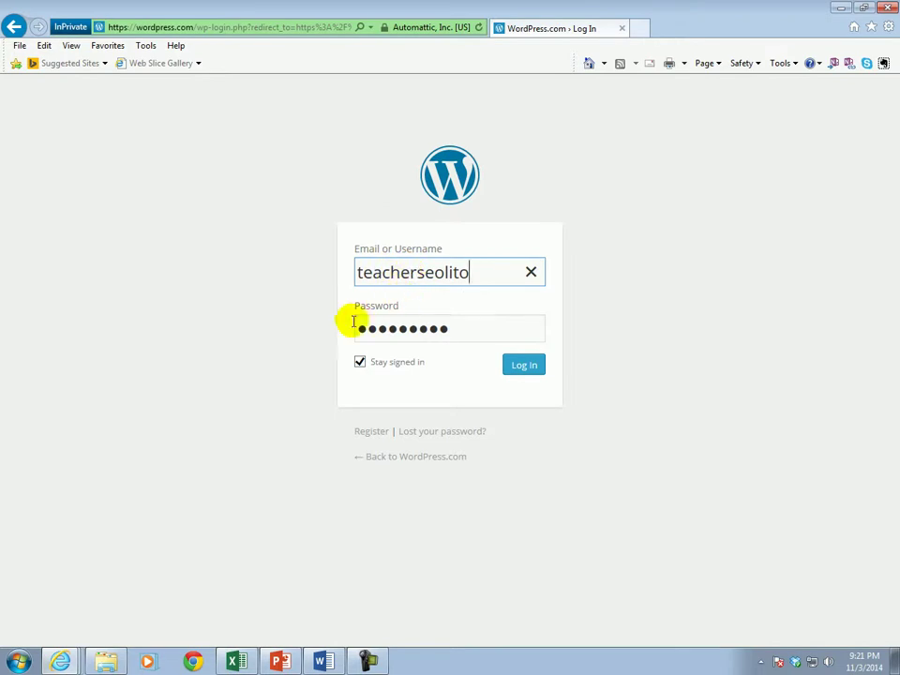
left_click(62, 661)
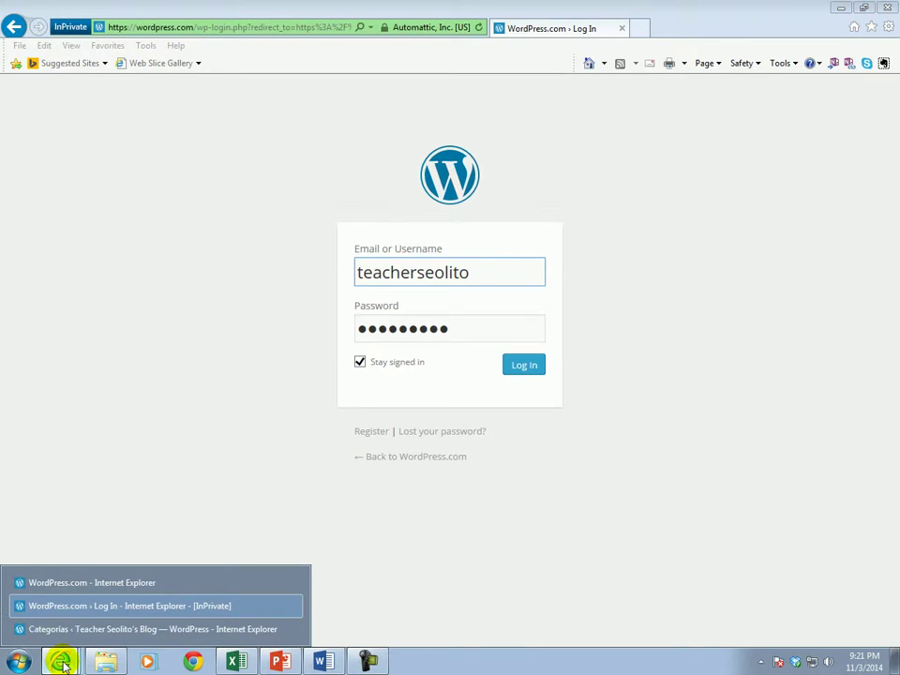
left_click(83, 583)
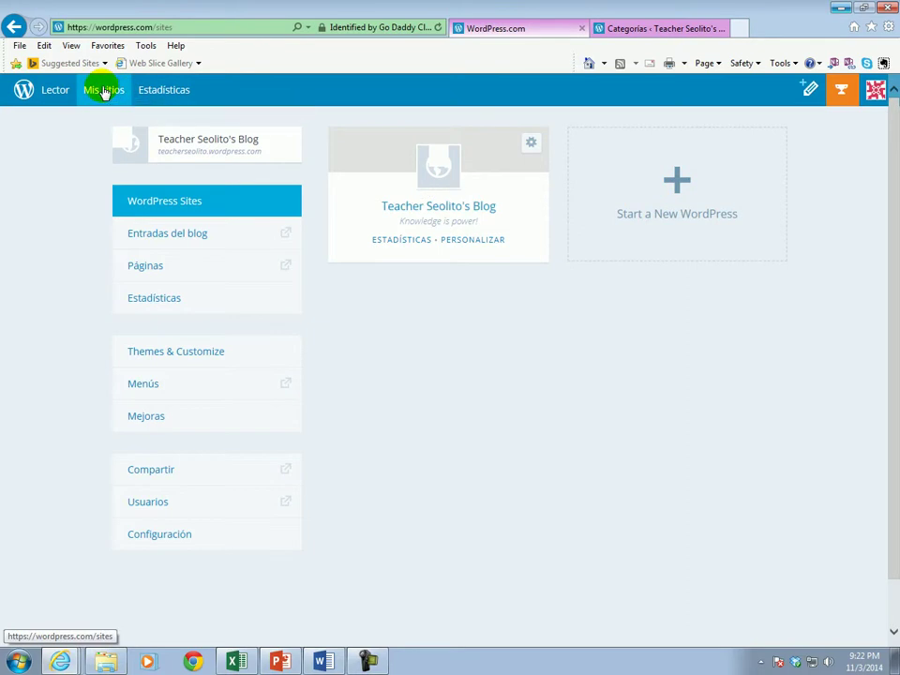
left_click(448, 210)
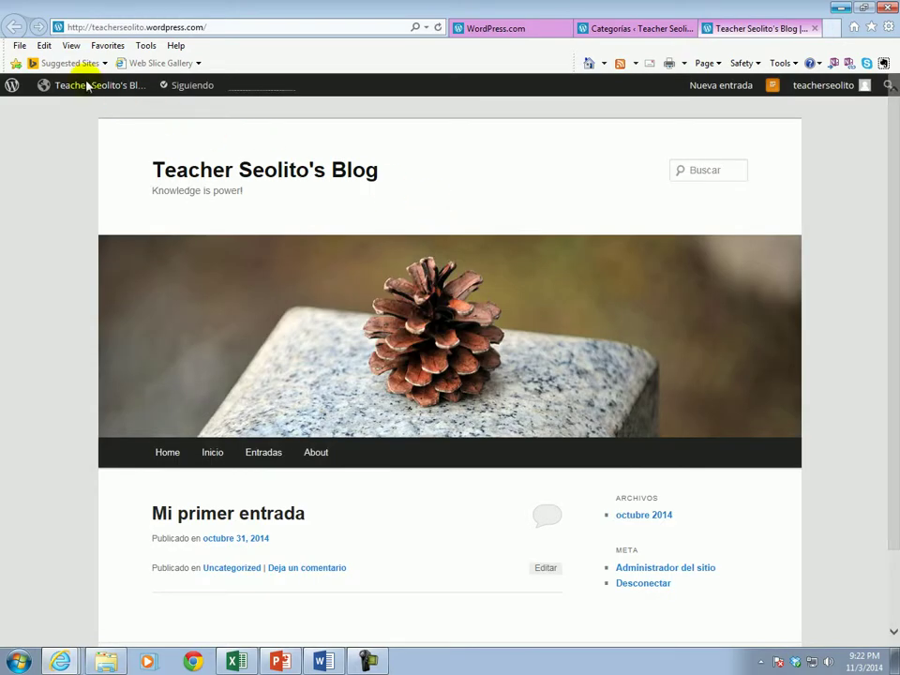
mouse_move(94, 87)
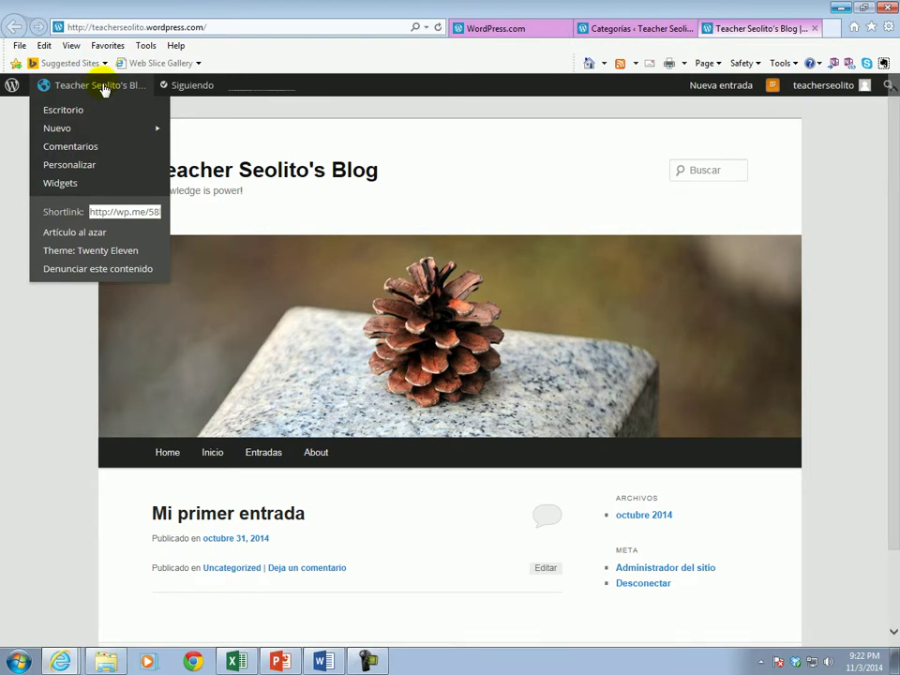
left_click(64, 114)
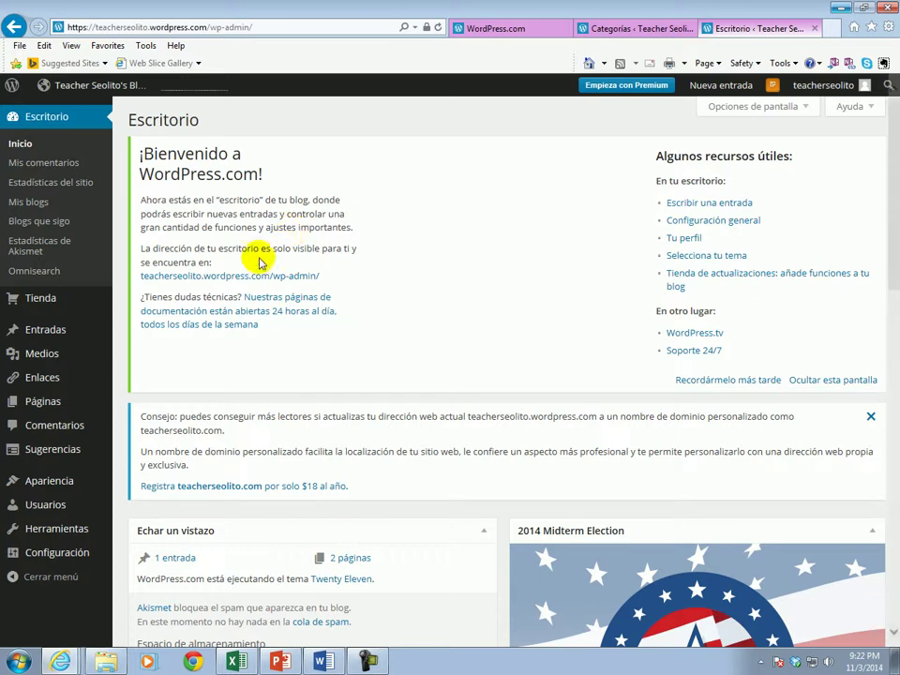
- Add a new page titled "Inicio" to the blog, leave its body empty and publish it
mouse_move(39, 406)
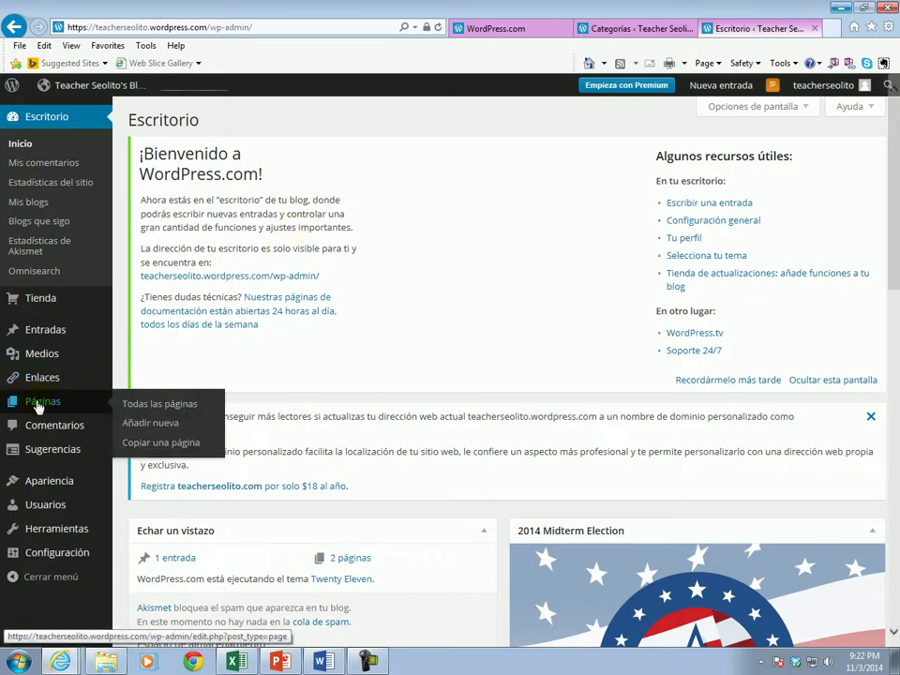
left_click(39, 403)
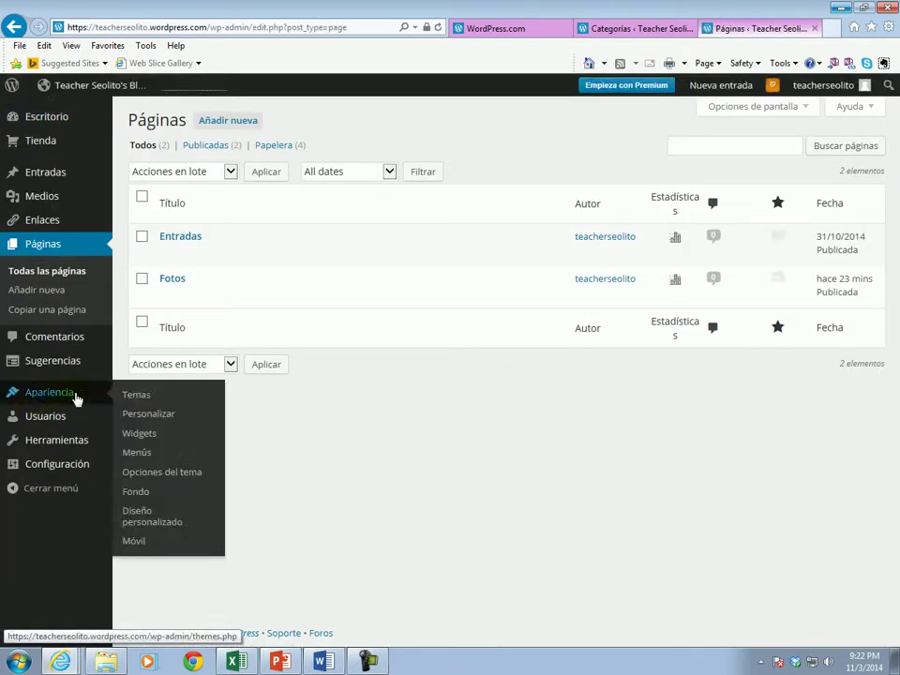
mouse_move(288, 310)
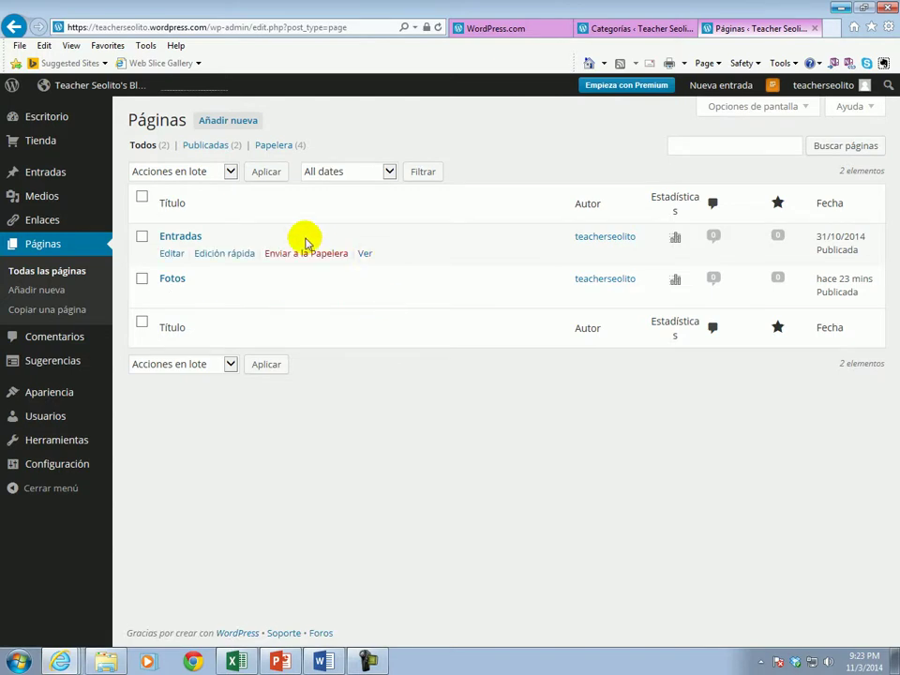
left_click(226, 123)
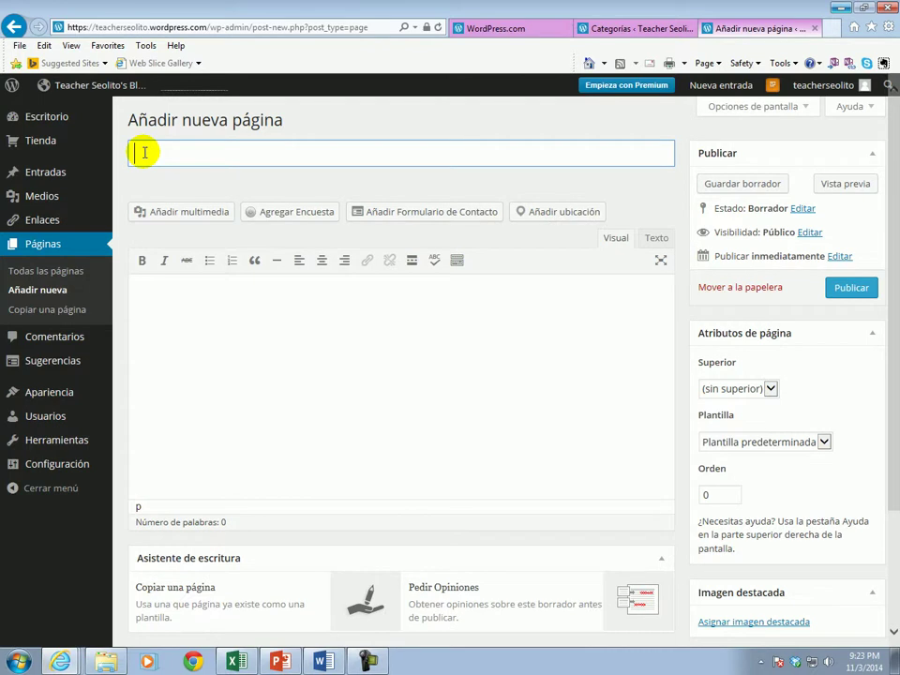
type("I")
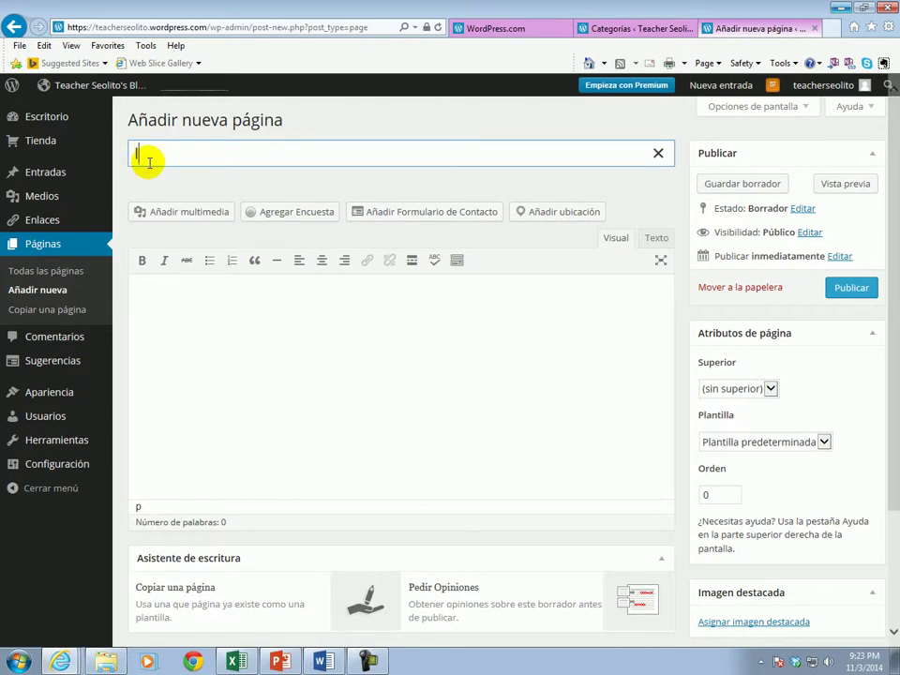
key("BackSpace")
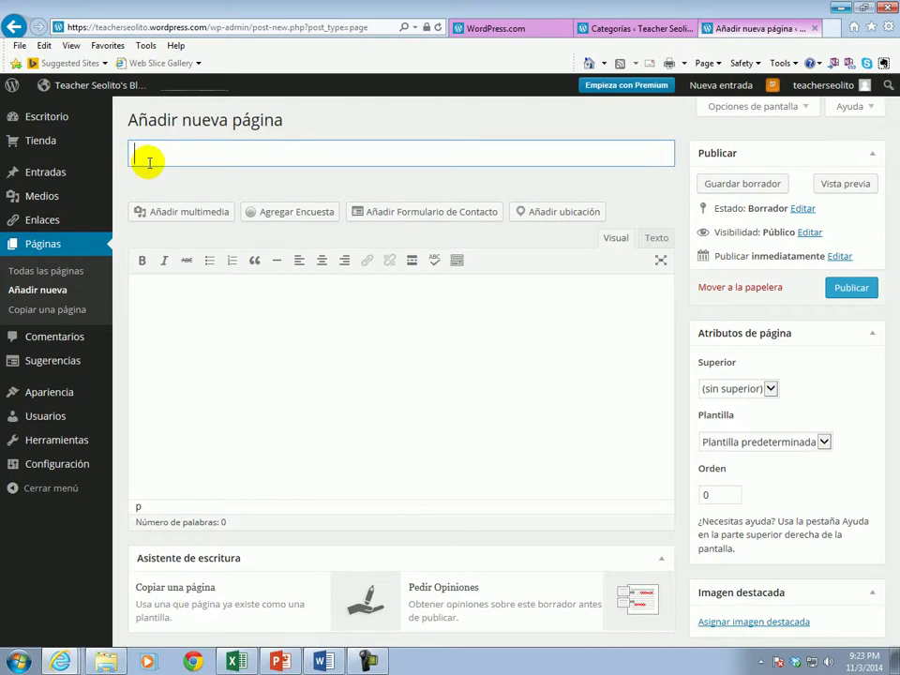
type("Inicio")
left_click(141, 290)
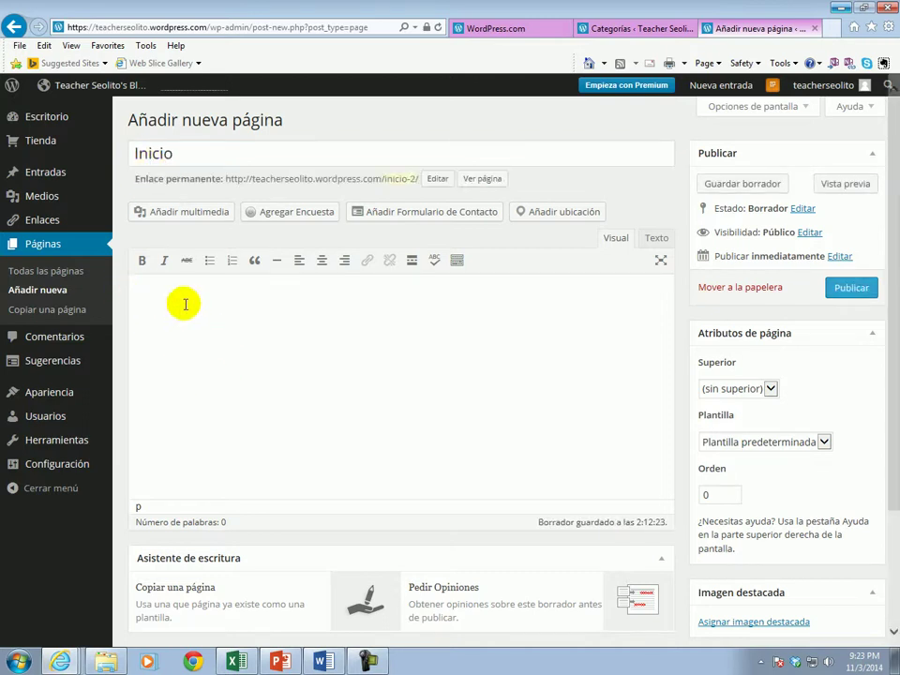
left_click(844, 288)
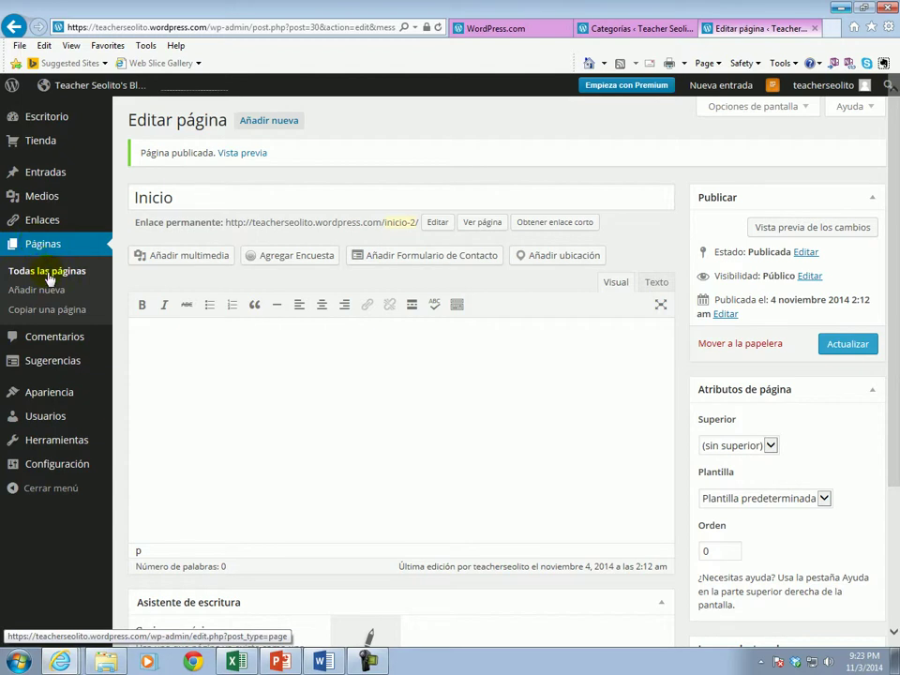
- Return to the list of all pages, then create and publish an empty page titled "Música"
left_click(50, 274)
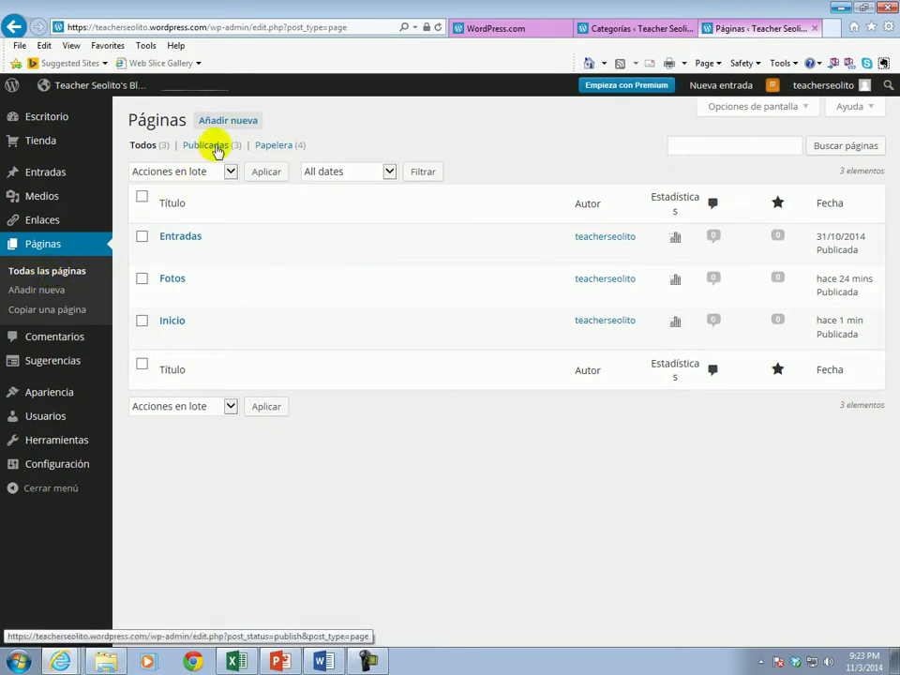
left_click(246, 124)
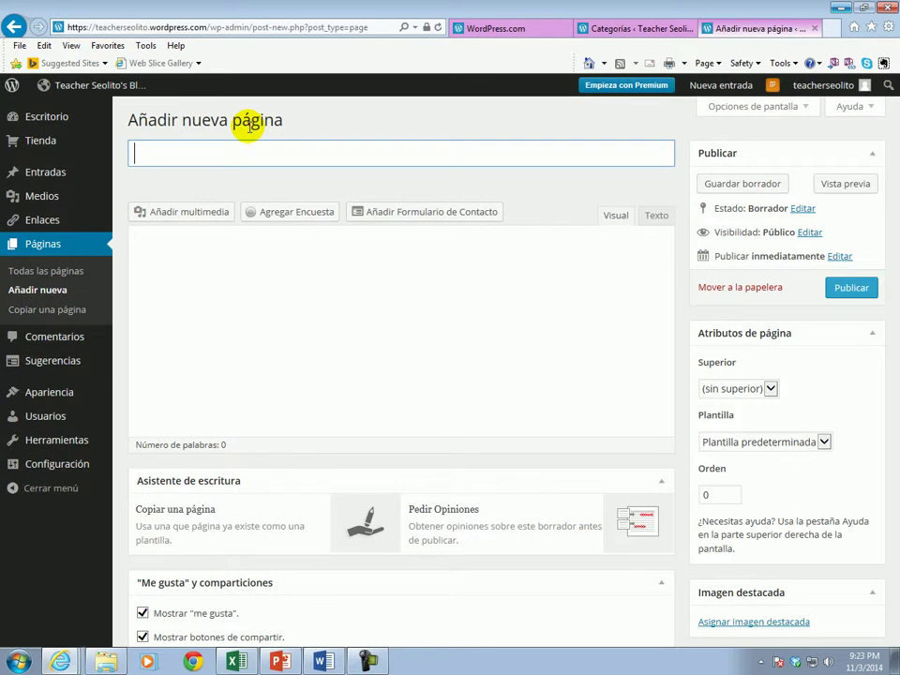
type("M")
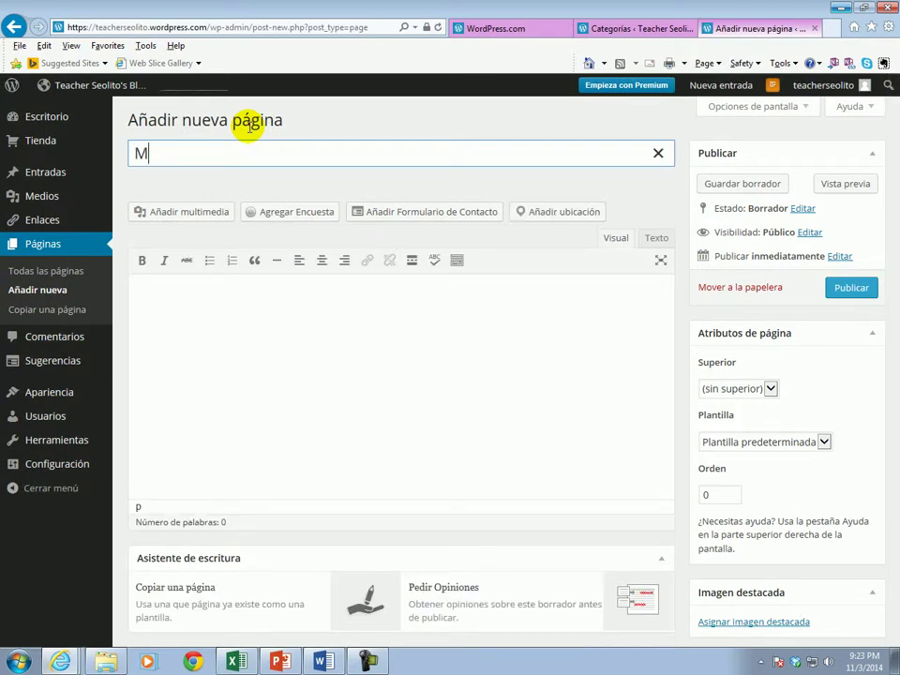
type("úsica")
left_click(149, 284)
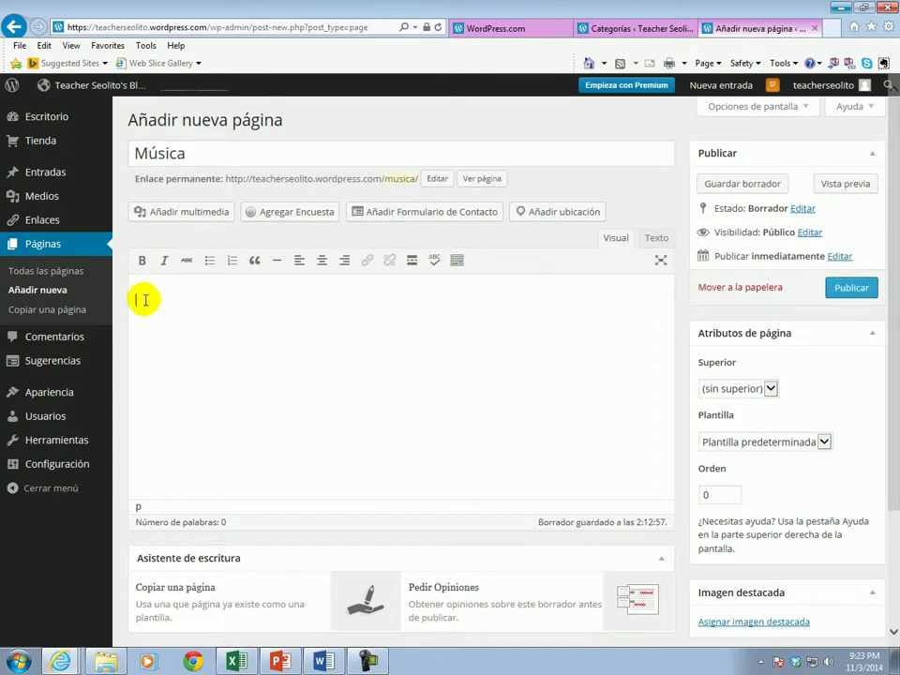
left_click(852, 287)
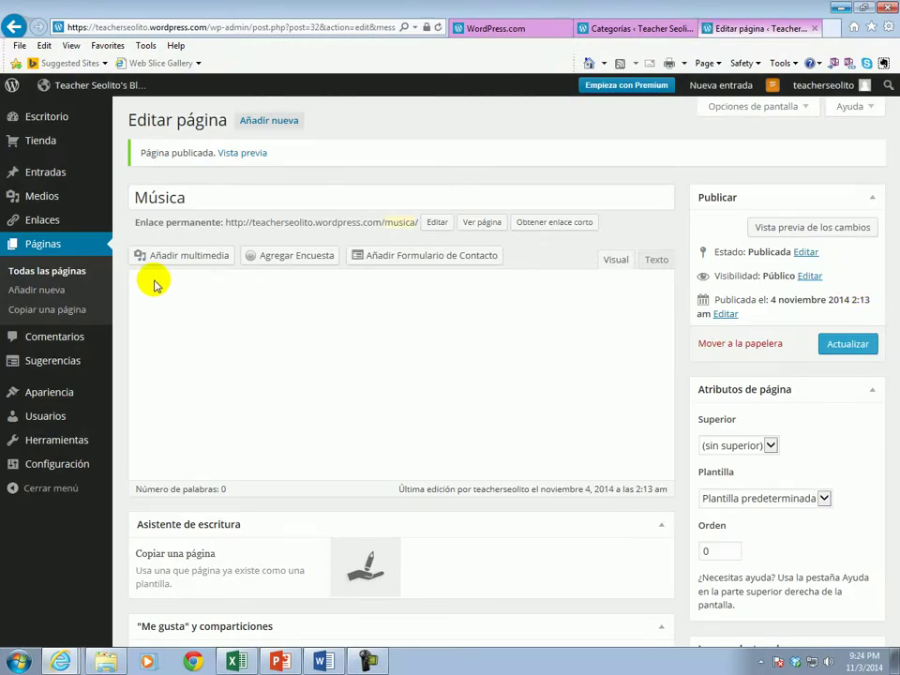
- Check the list of all pages, then open the Menús editor with Menu1 under the site's appearance settings
left_click(42, 274)
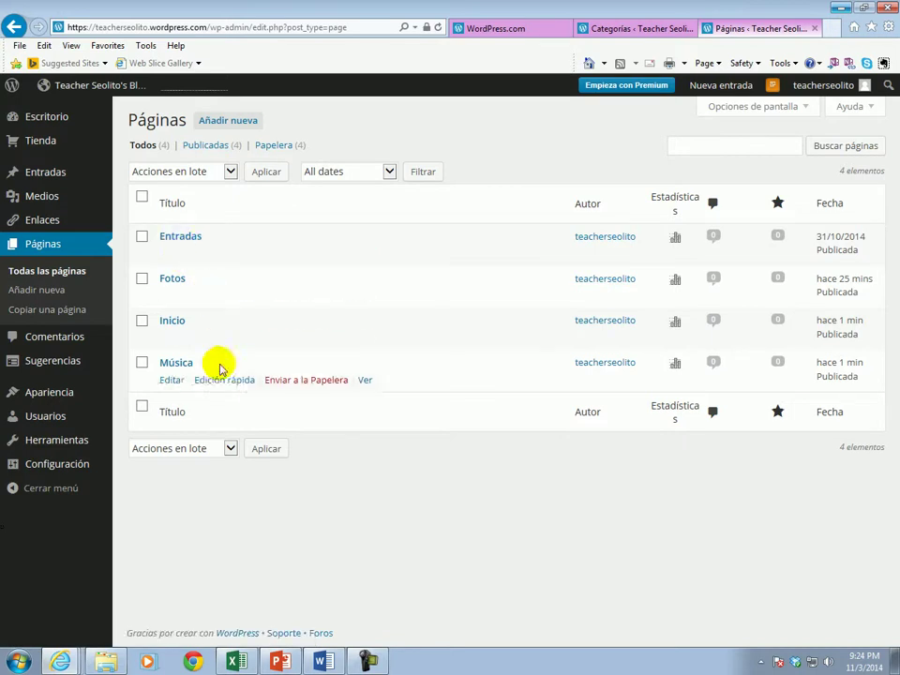
mouse_move(46, 399)
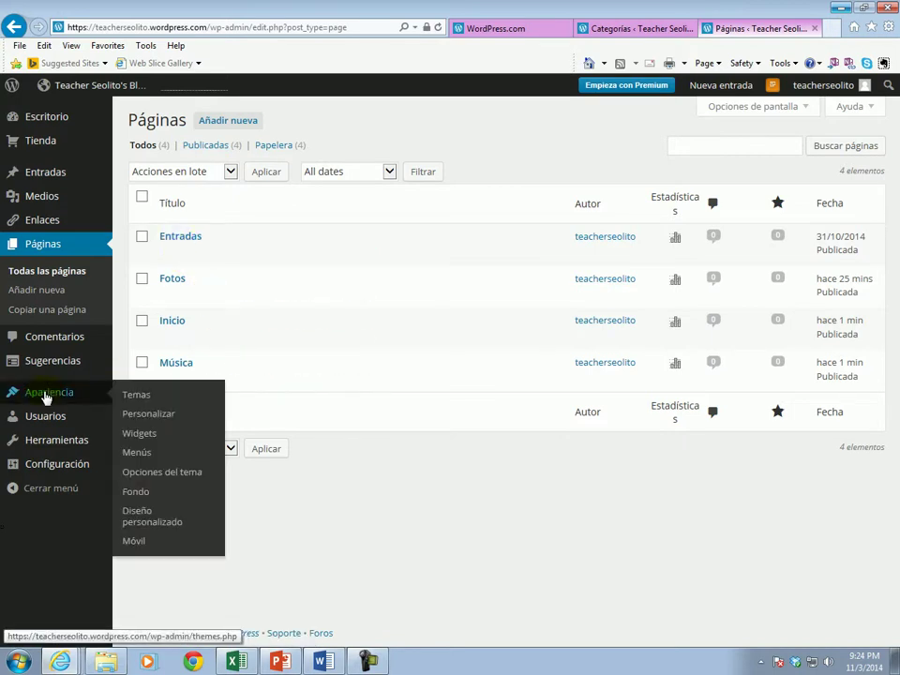
left_click(136, 455)
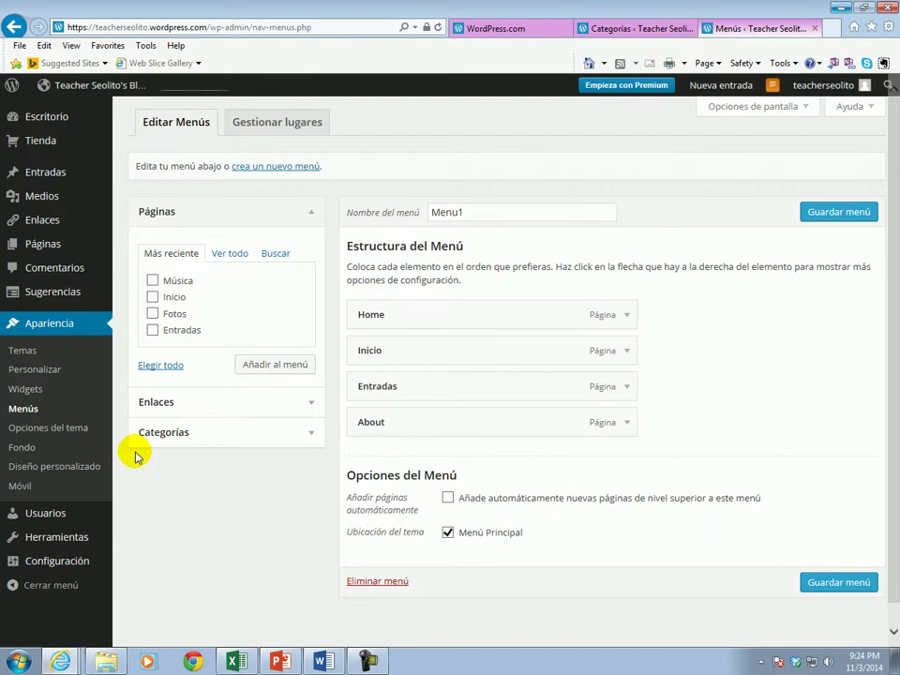
left_click(472, 211)
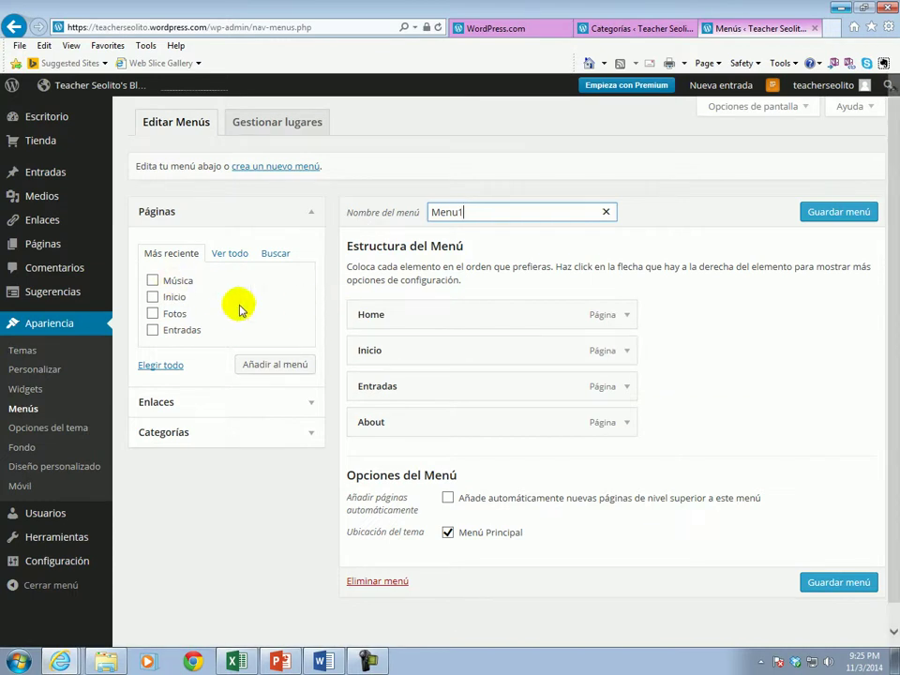
- Remove the Home, Inicio and About items from Menu1's structure, keeping only Entradas
left_click(627, 316)
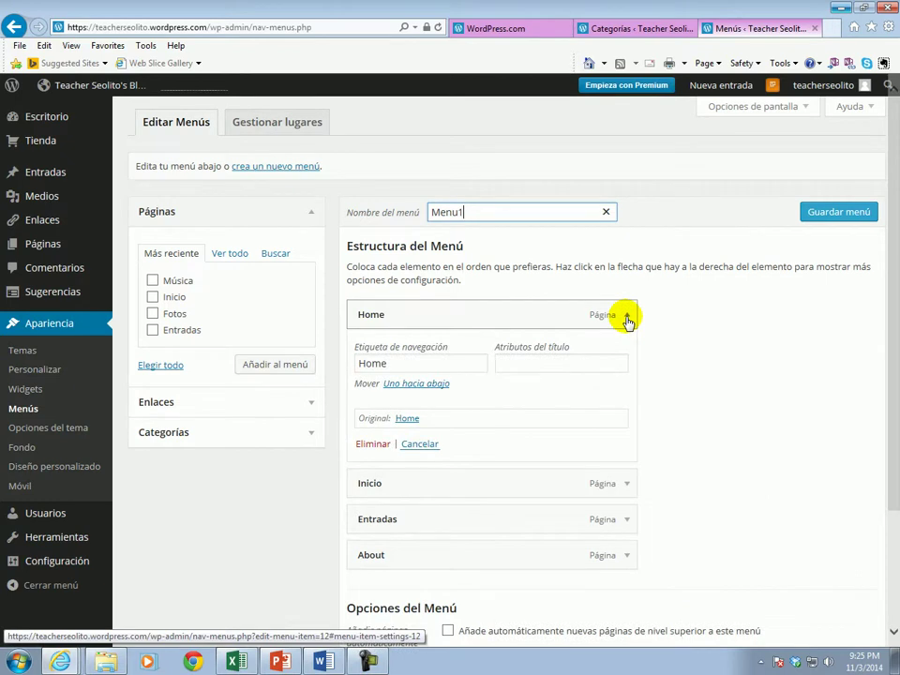
left_click(370, 445)
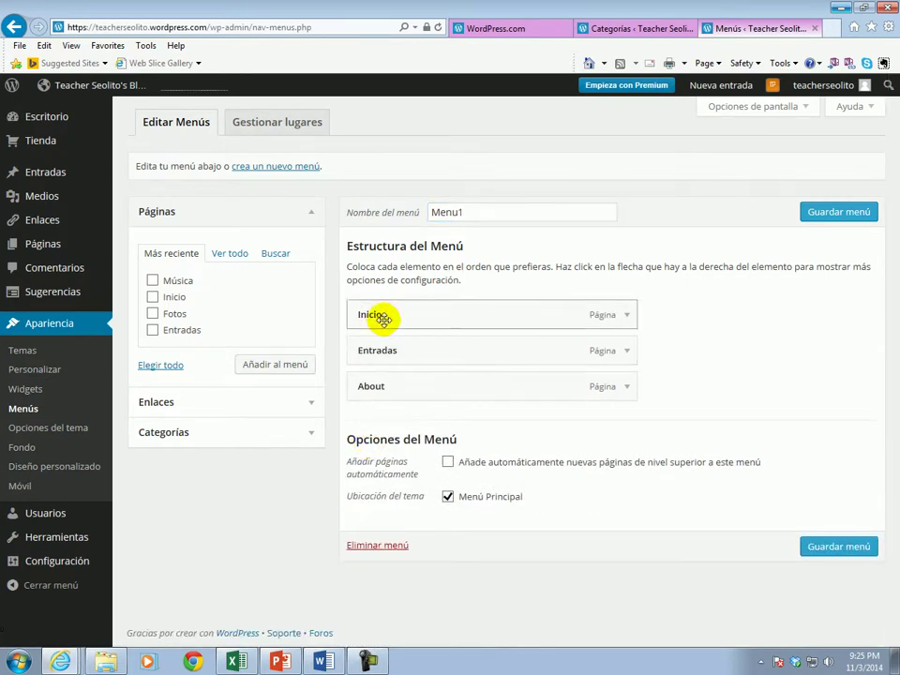
left_click(627, 316)
left_click(371, 458)
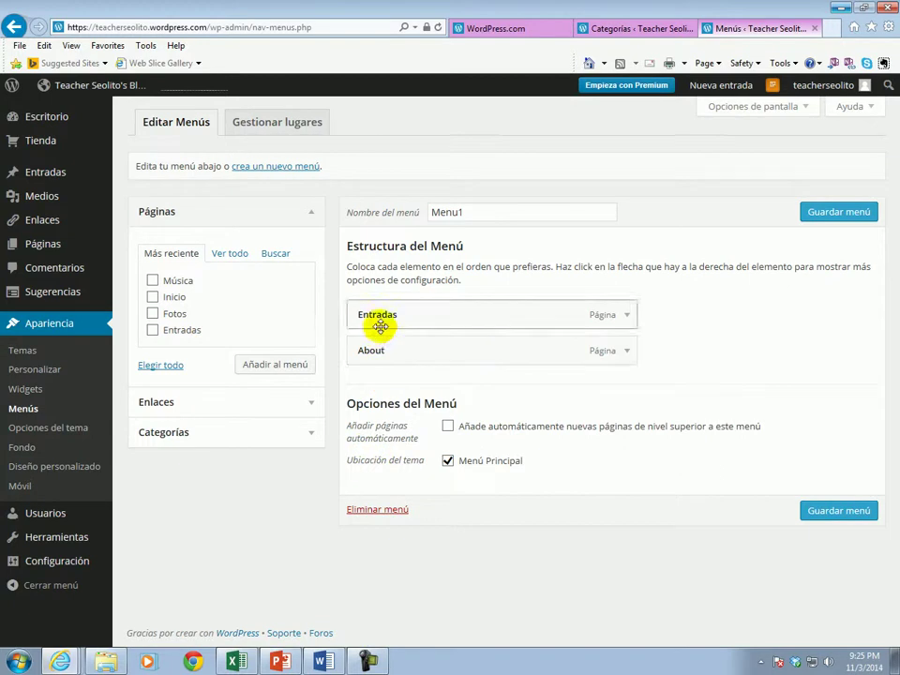
left_click(627, 352)
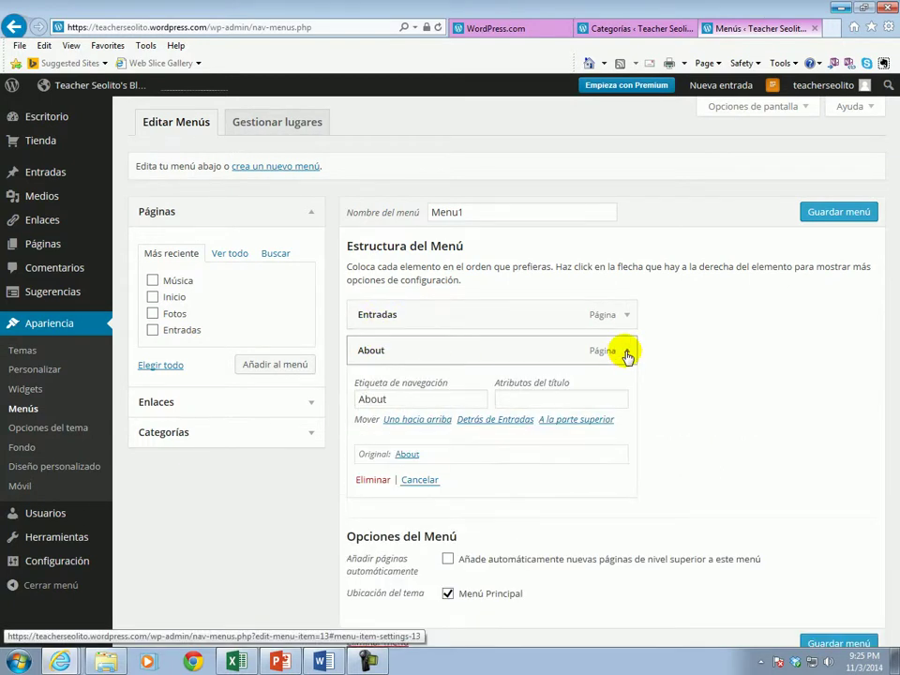
left_click(370, 479)
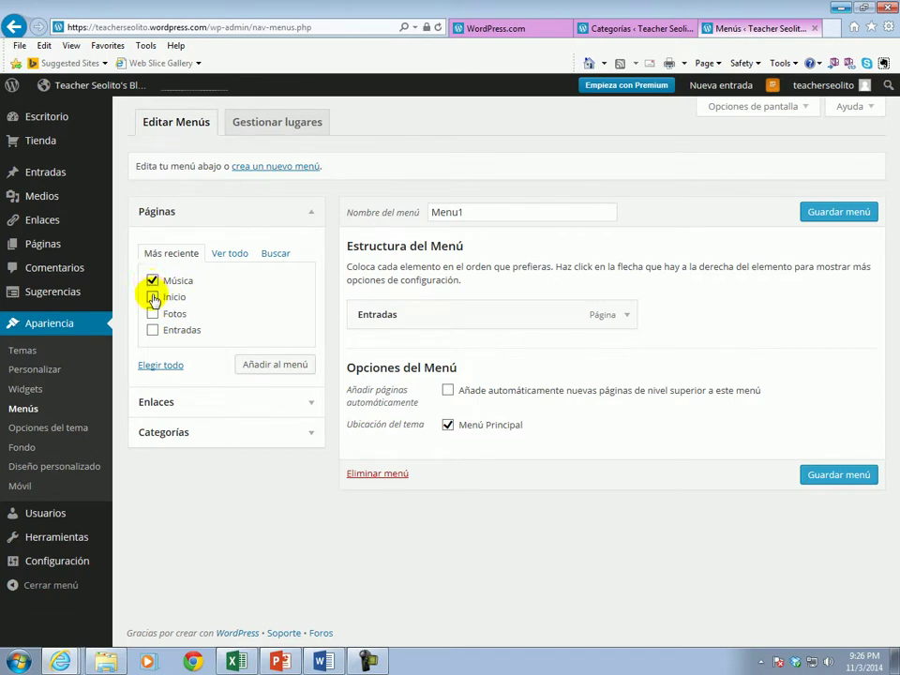
- Add the Música, Inicio and Fotos pages to Menu1
left_click(152, 314)
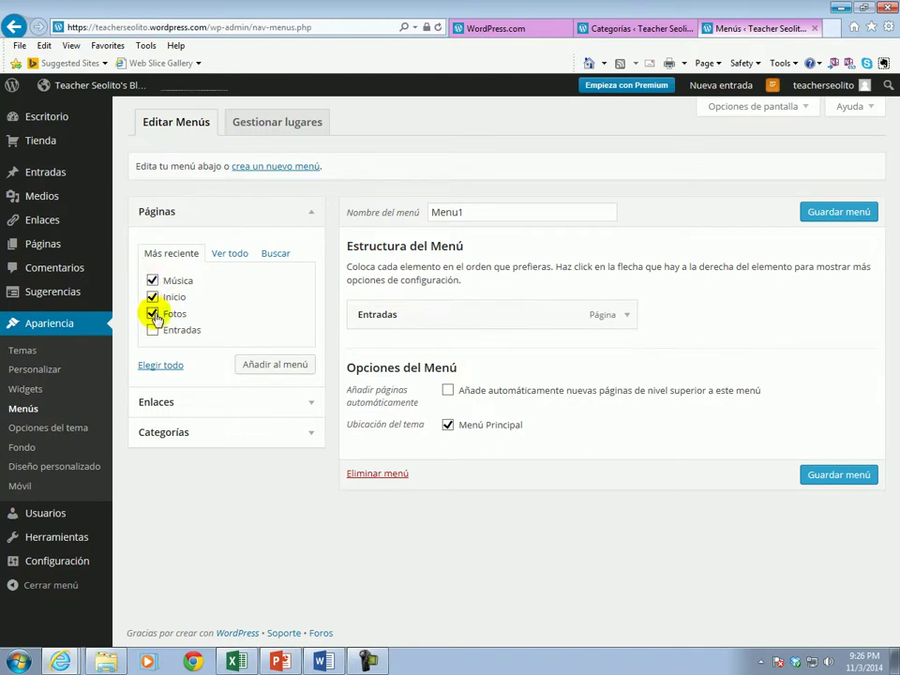
left_click(274, 366)
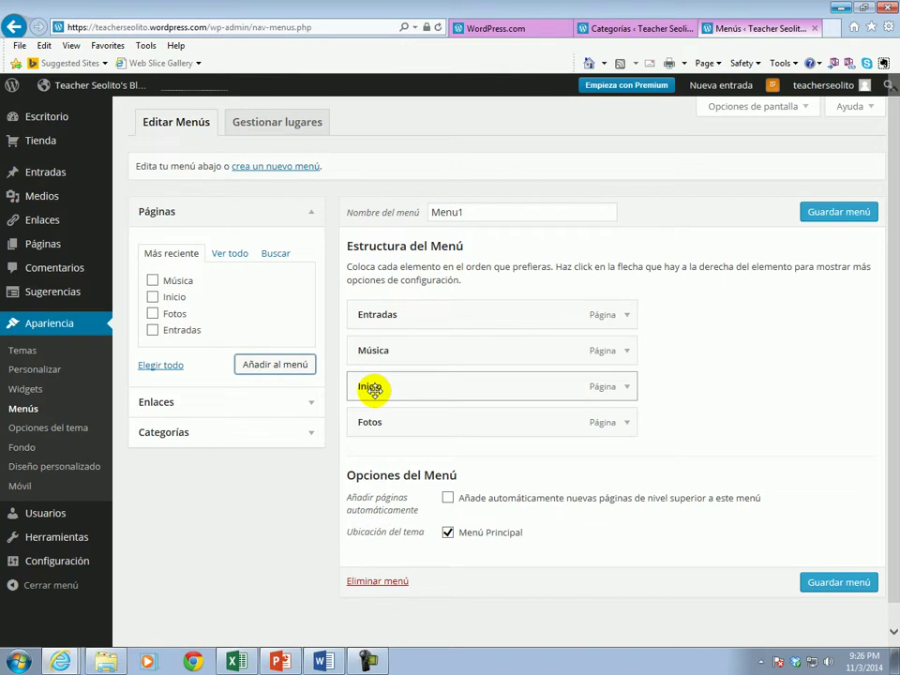
- Reorder Menu1's items as Inicio, Fotos, Música, Entradas and save the menu
left_click_drag(379, 387, 375, 319)
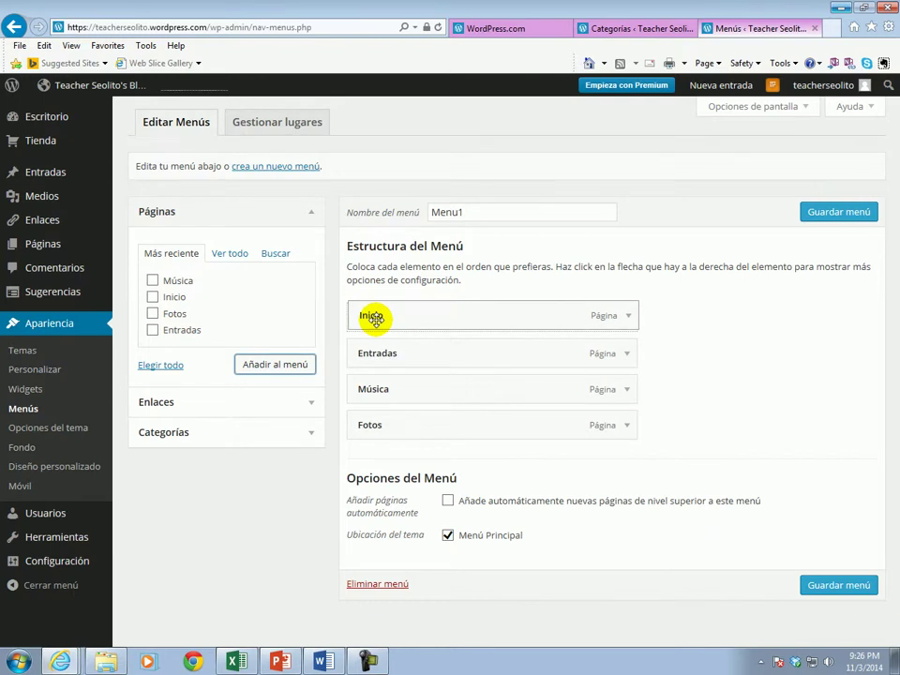
left_click_drag(374, 318, 375, 319)
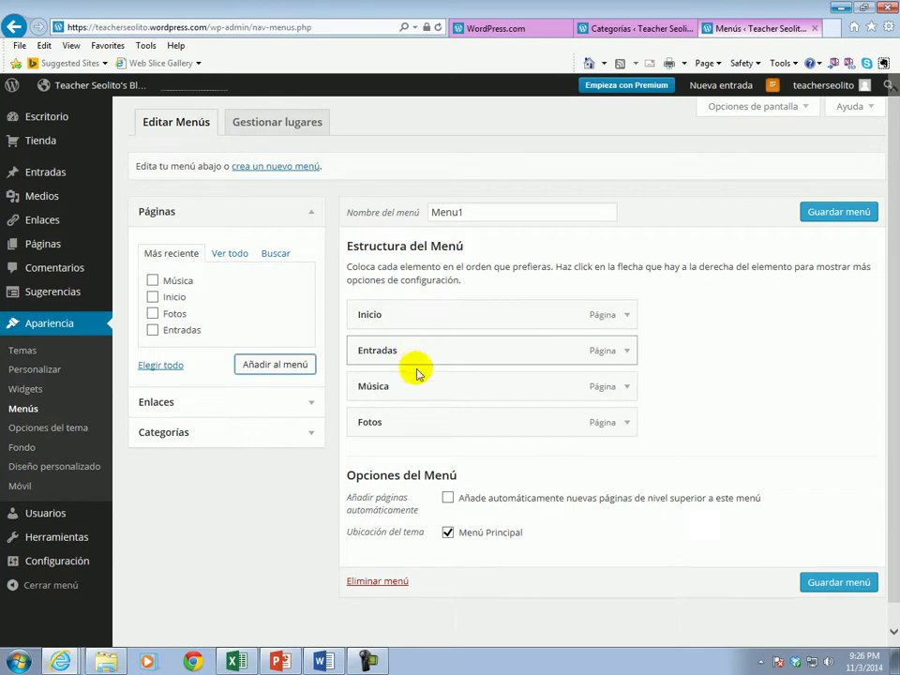
left_click_drag(375, 421, 366, 354)
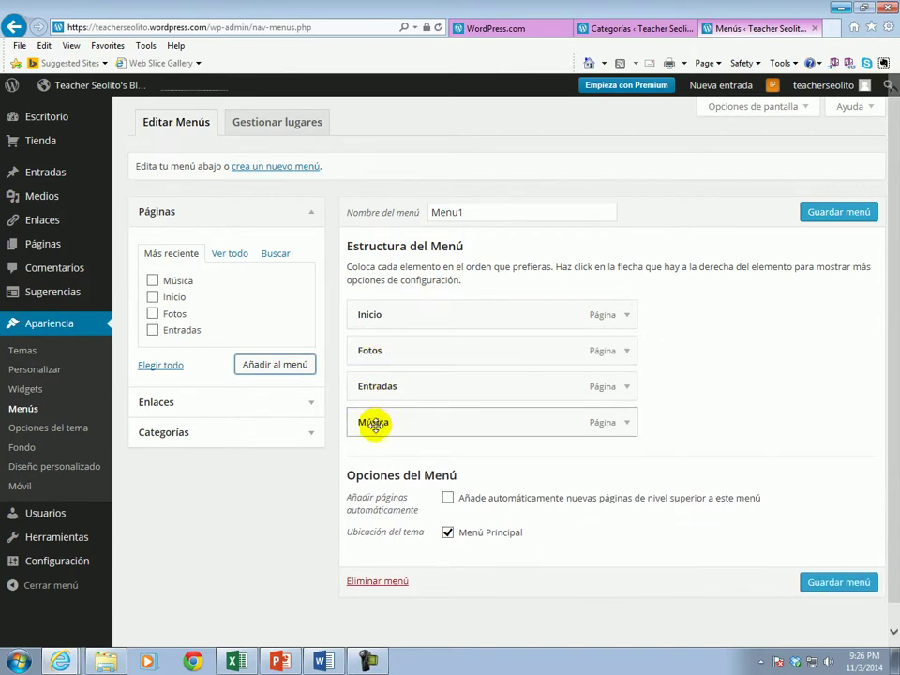
left_click_drag(373, 423, 383, 390)
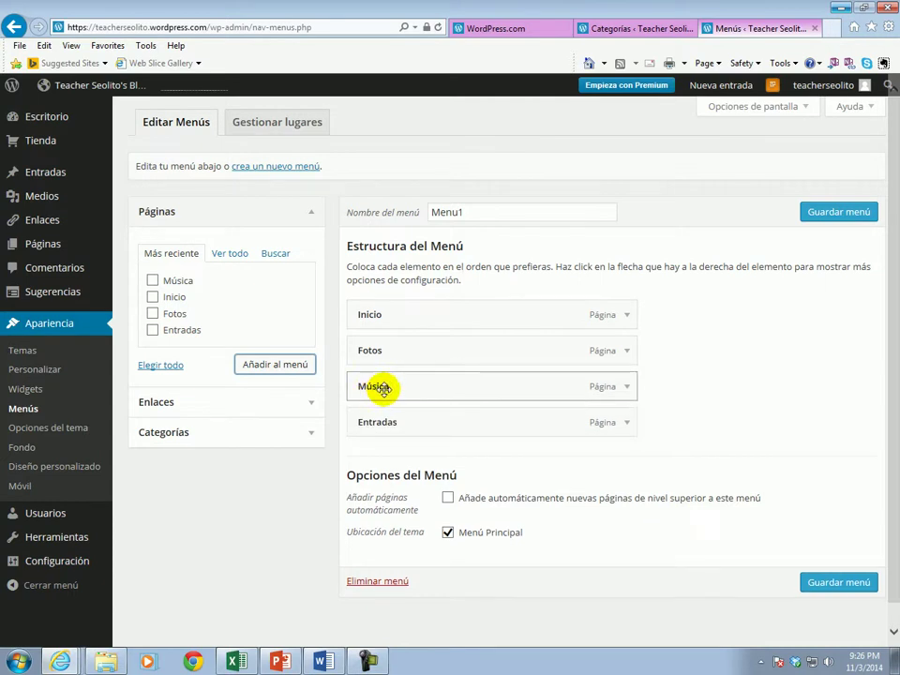
left_click(827, 583)
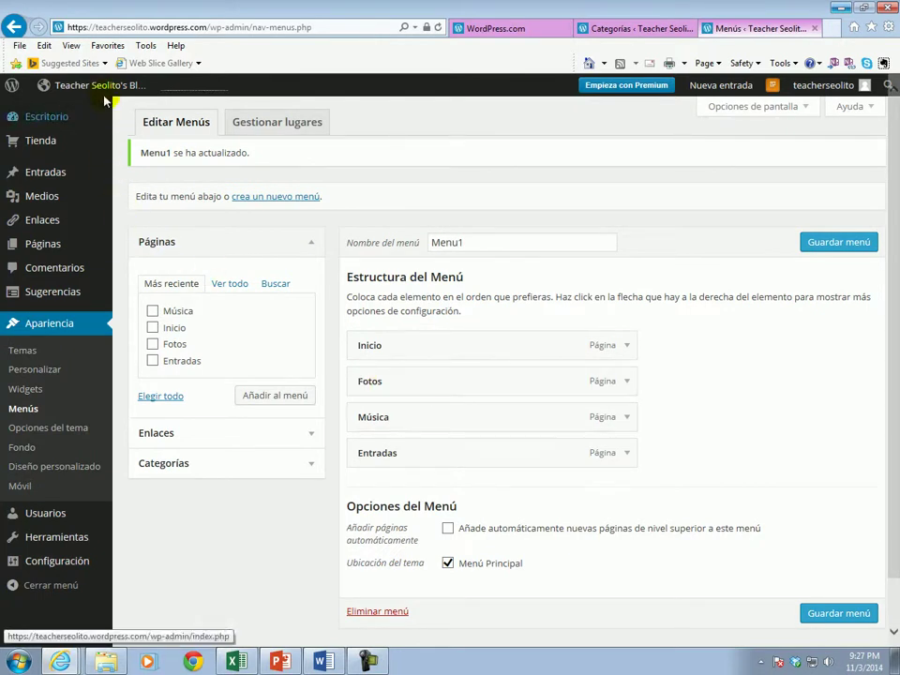
- View the public blog's front page and check the items in its navigation menu
mouse_move(94, 89)
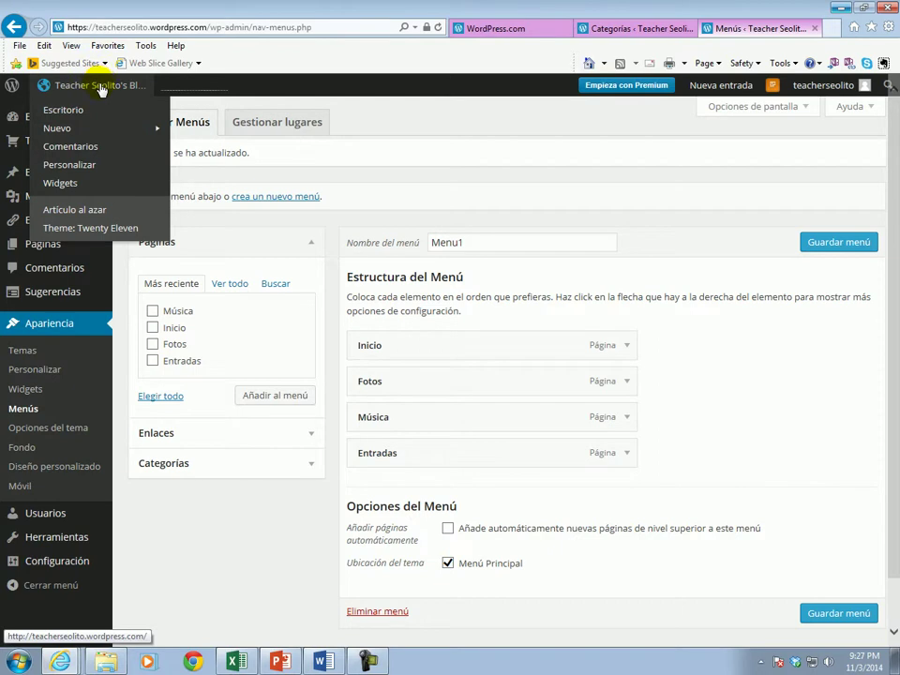
left_click(101, 88)
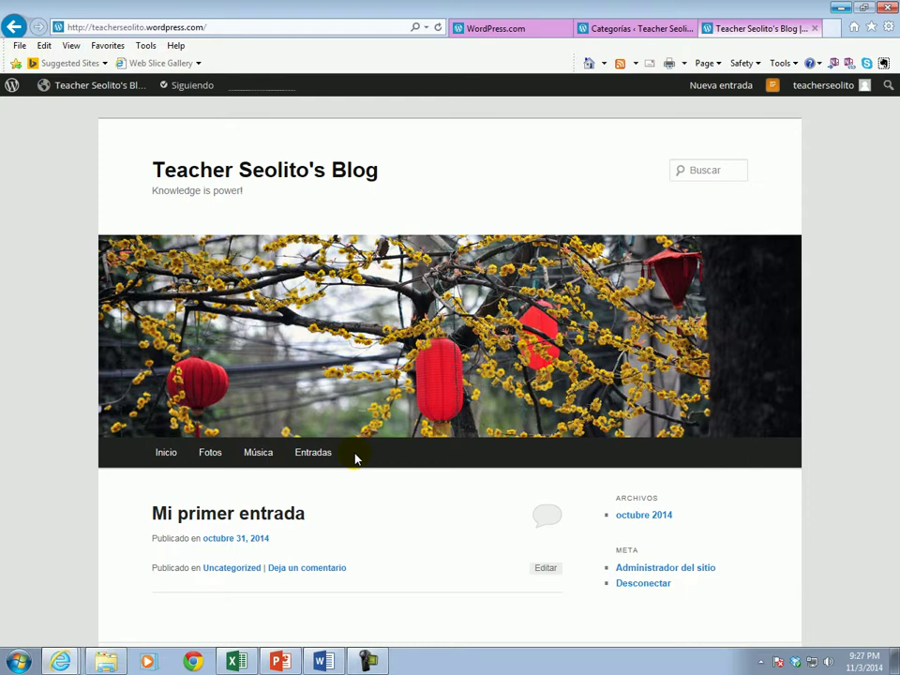
left_click(317, 467)
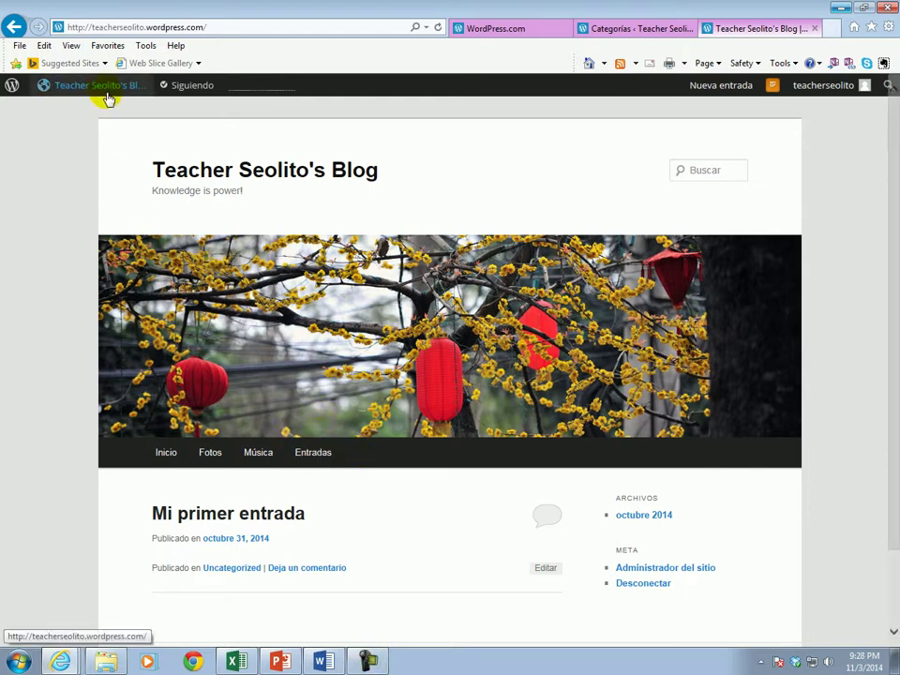
- Return to the blog's dashboard and add a post category named Cultura with no parent
mouse_move(104, 89)
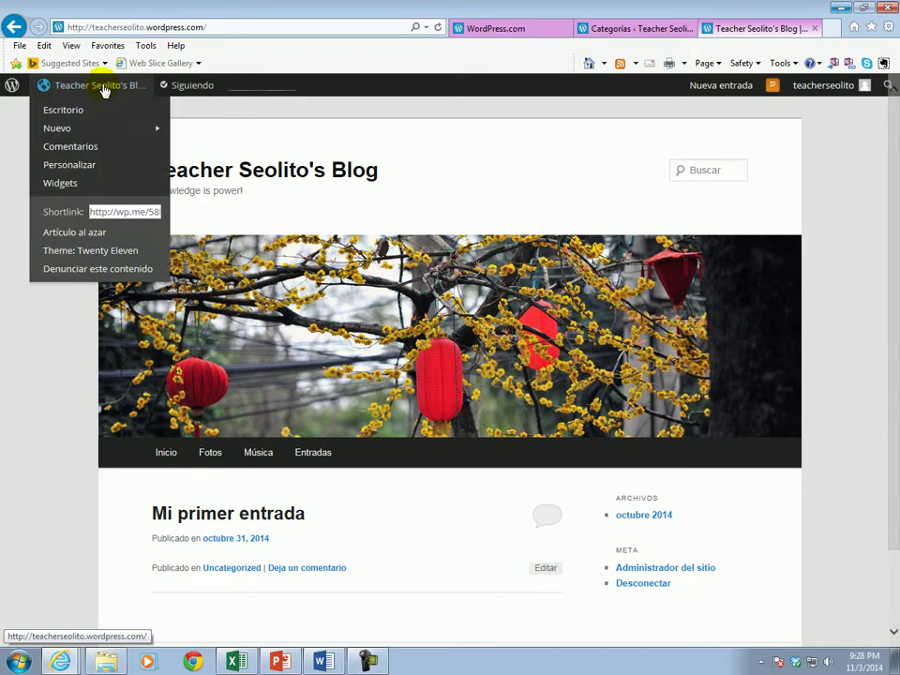
left_click(65, 113)
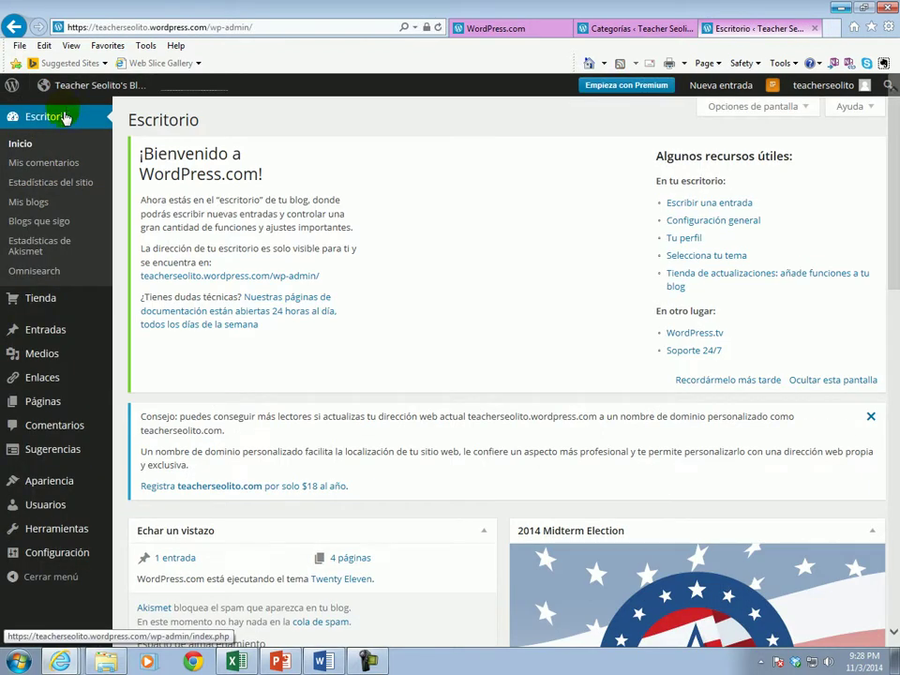
mouse_move(38, 336)
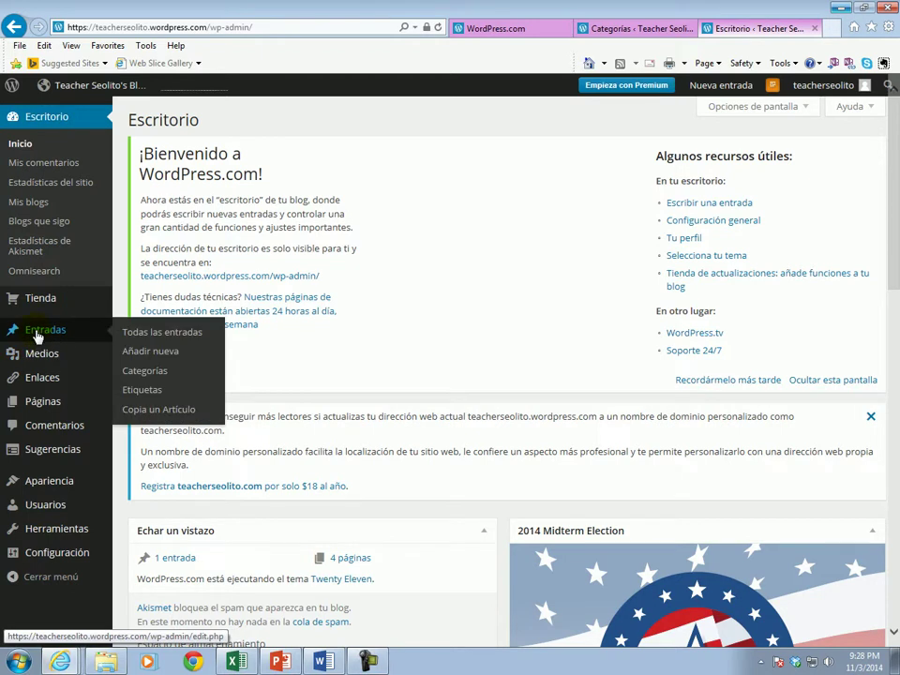
left_click(155, 373)
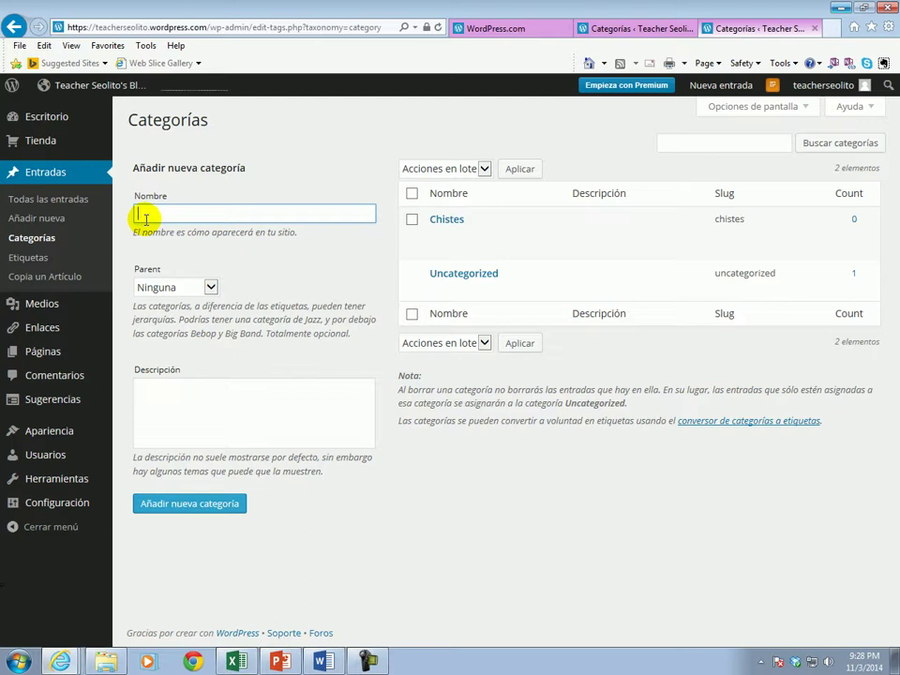
type("ura")
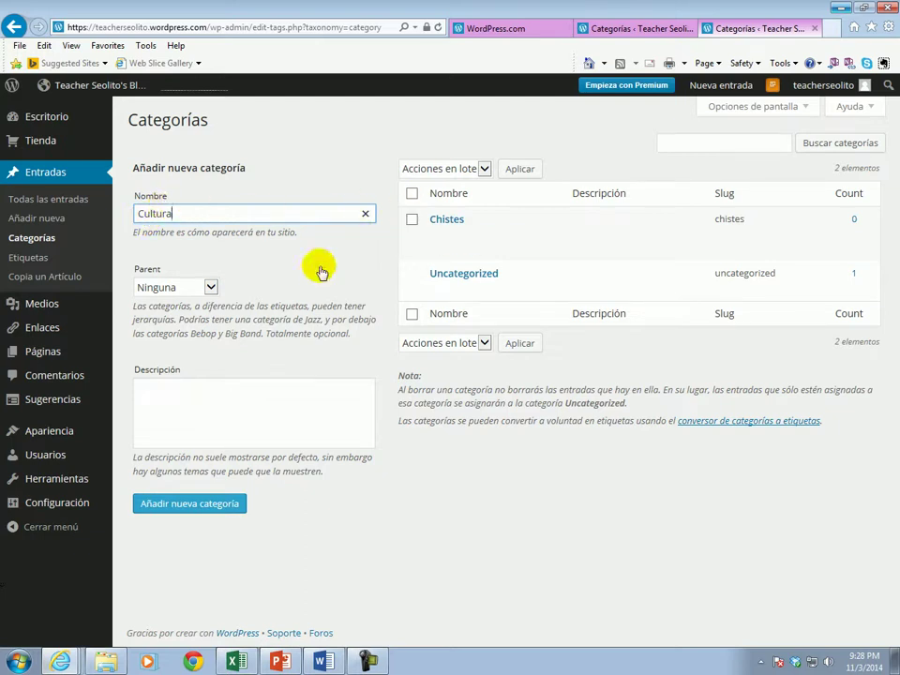
left_click(193, 507)
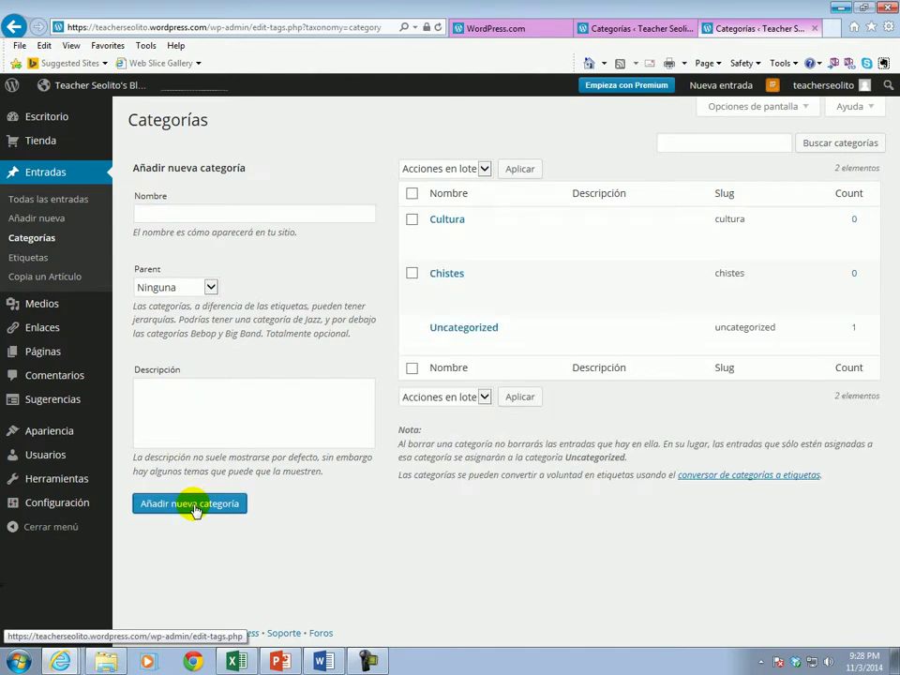
- Add another post category named Noticias with no parent
left_click(150, 214)
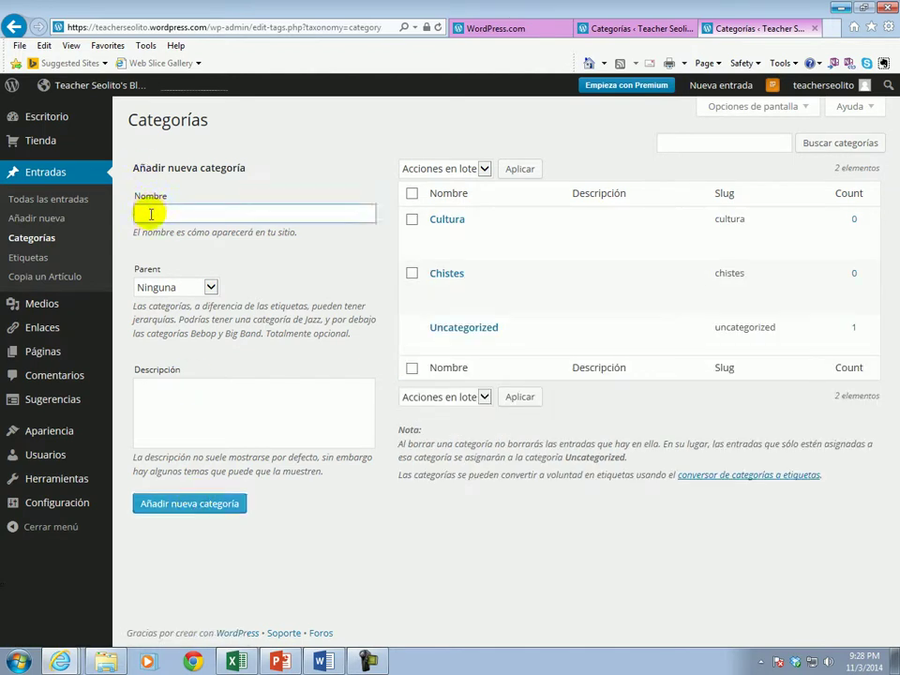
type("Noticias")
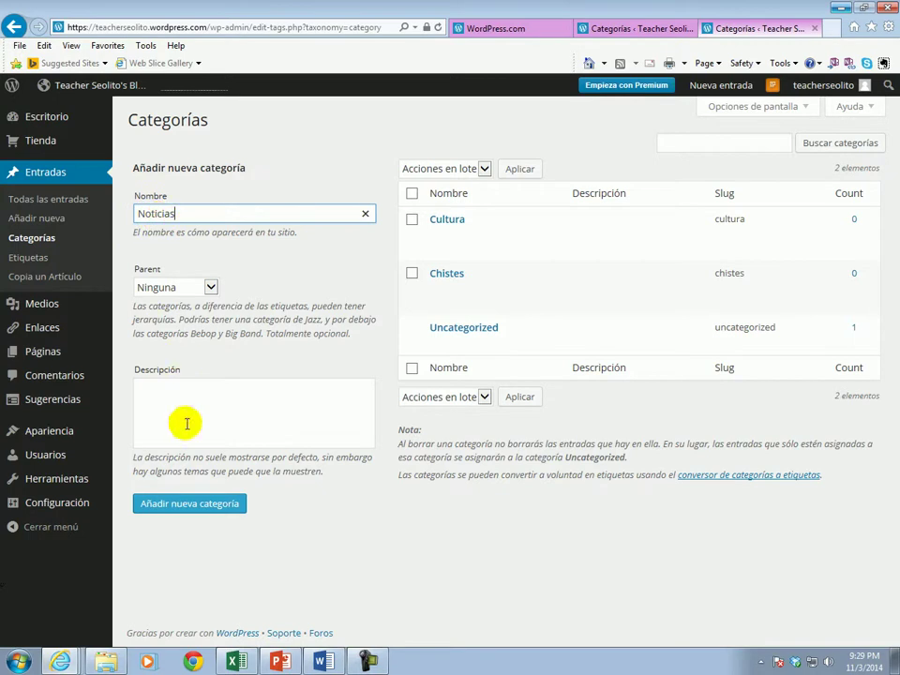
left_click(188, 507)
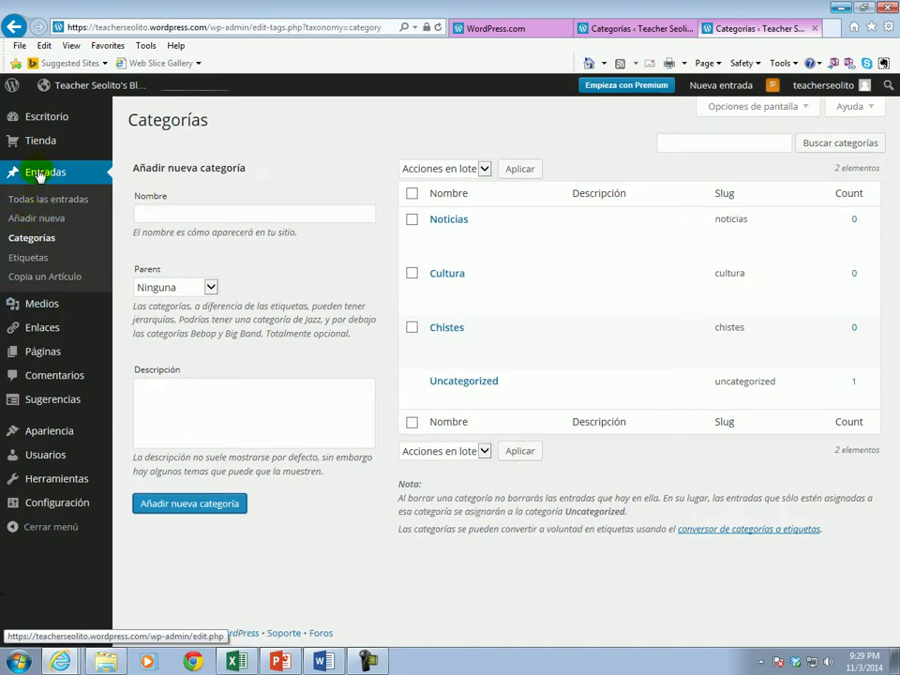
- Create a new post titled "El chiste del día" with the body text "Esto era una vez...."
left_click(36, 221)
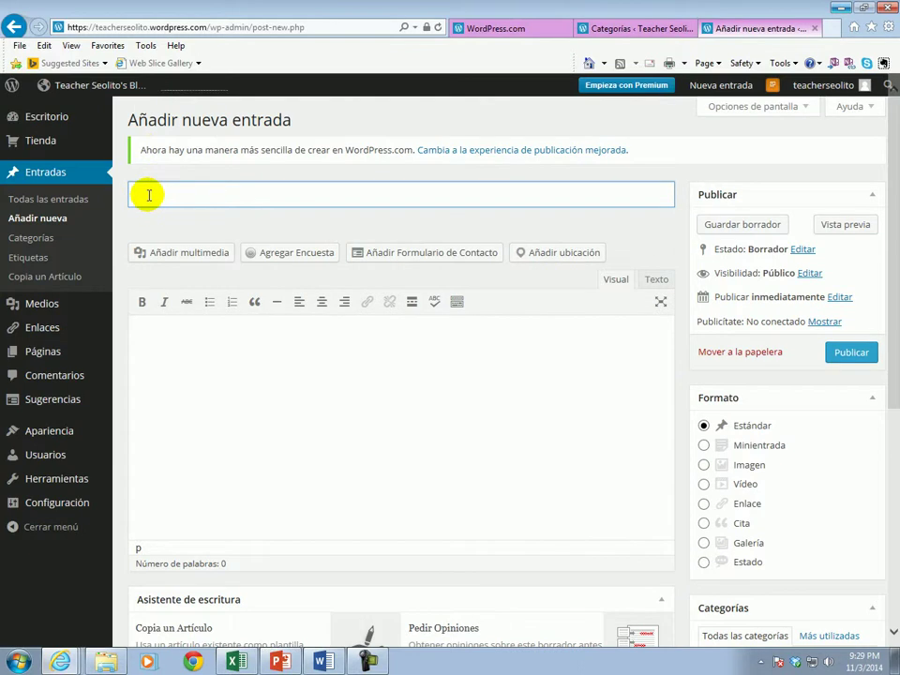
type("El c")
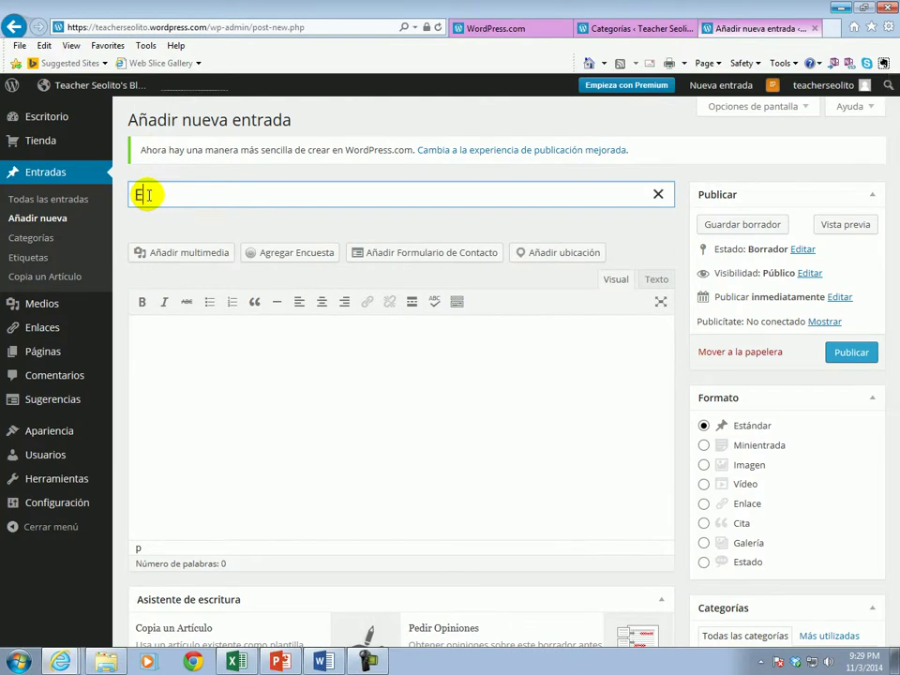
type("histe del")
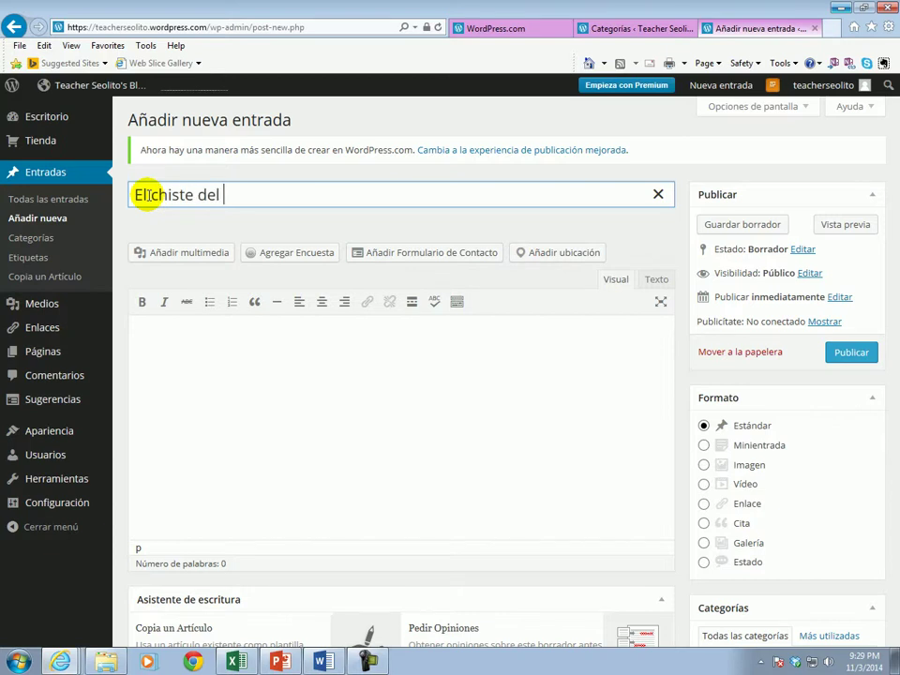
type(" día")
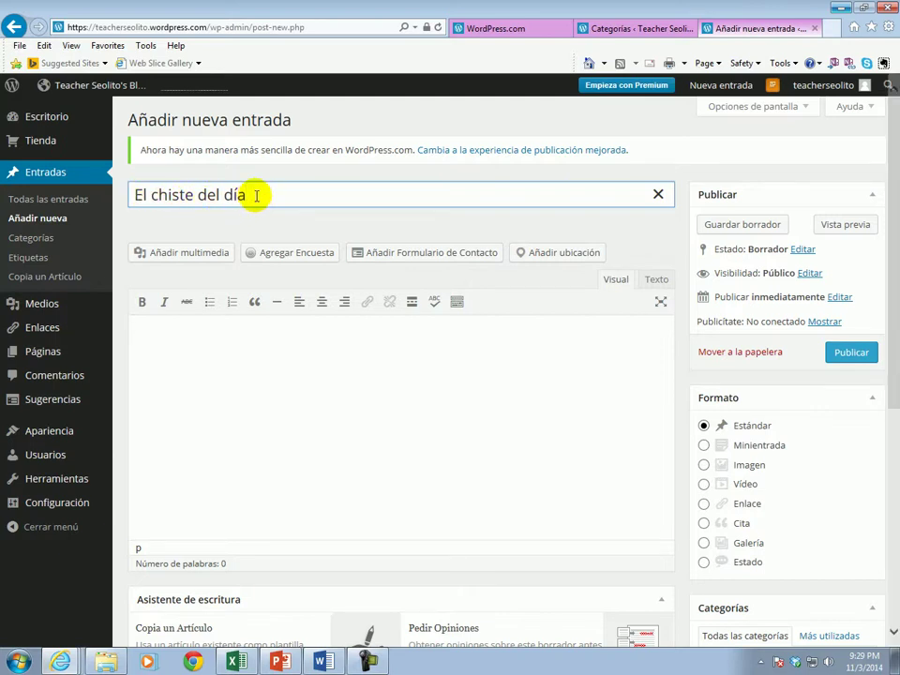
left_click(141, 334)
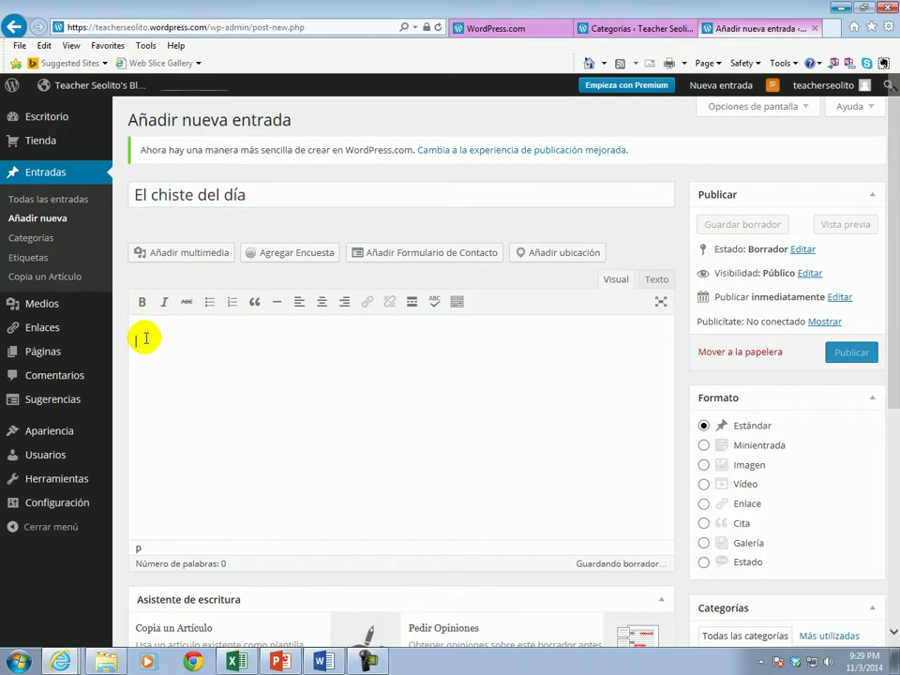
type("Esto era una v")
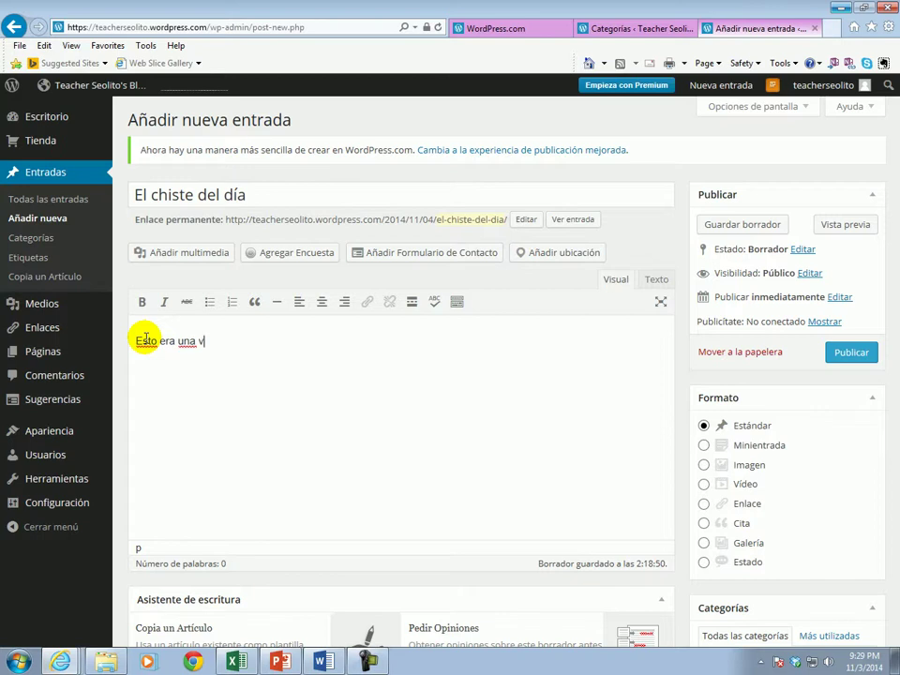
type("ez...")
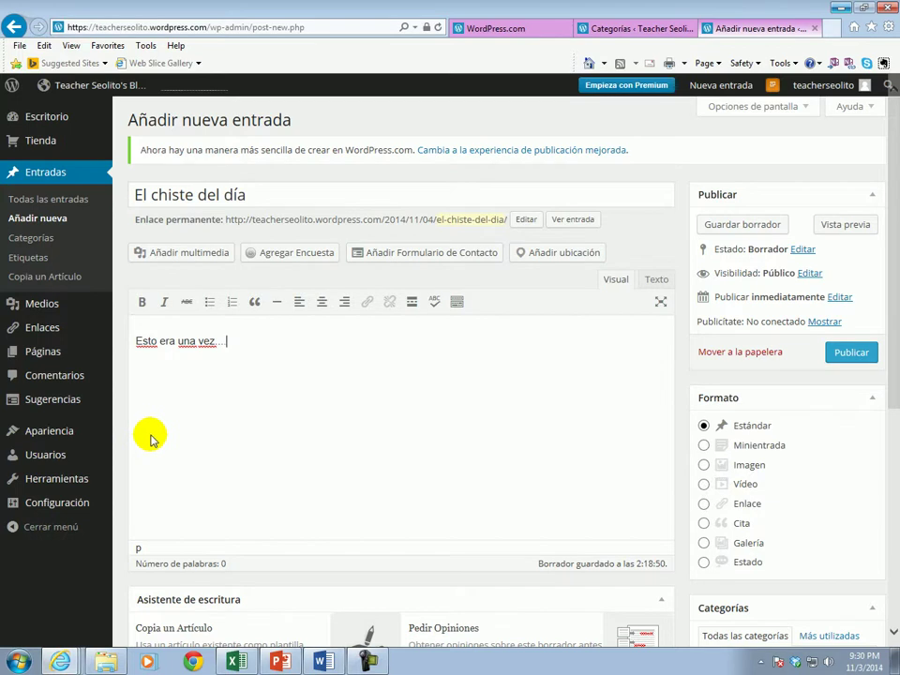
- Assign the Chistes category to the post and publish it
left_click_drag(889, 263, 891, 375)
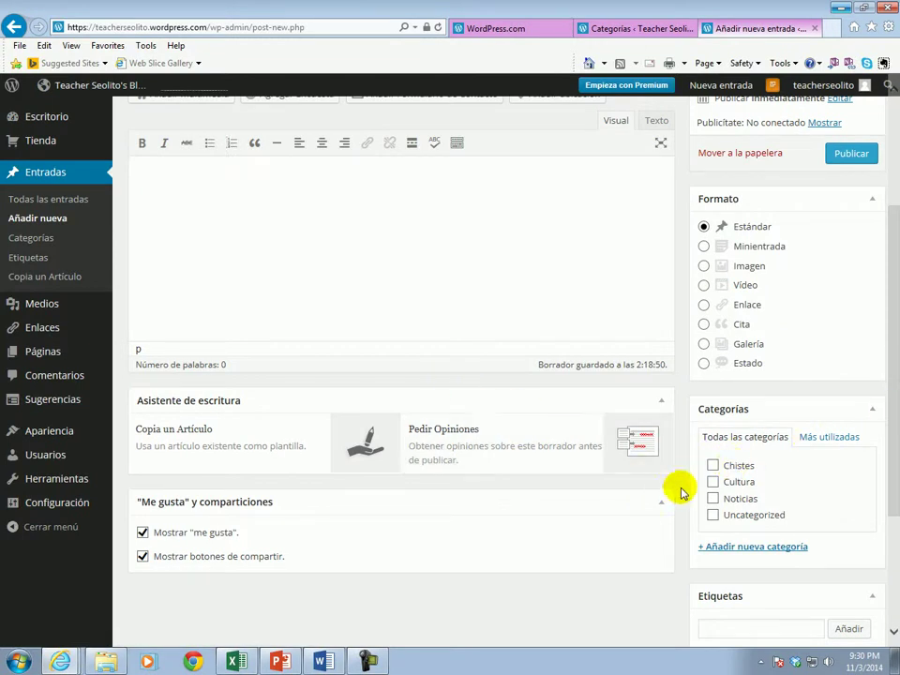
left_click(713, 466)
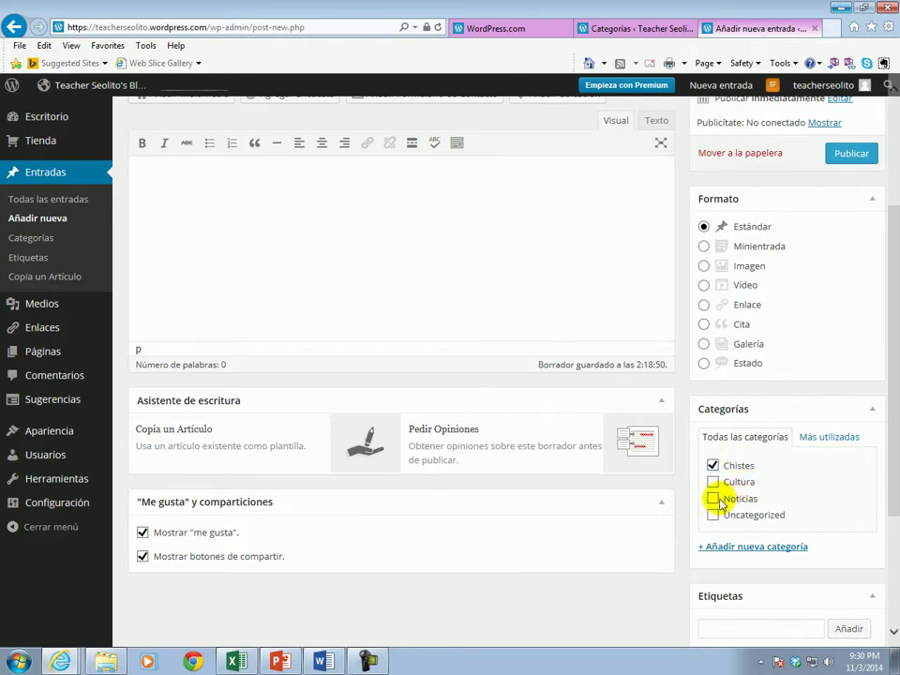
left_click_drag(895, 454, 892, 292)
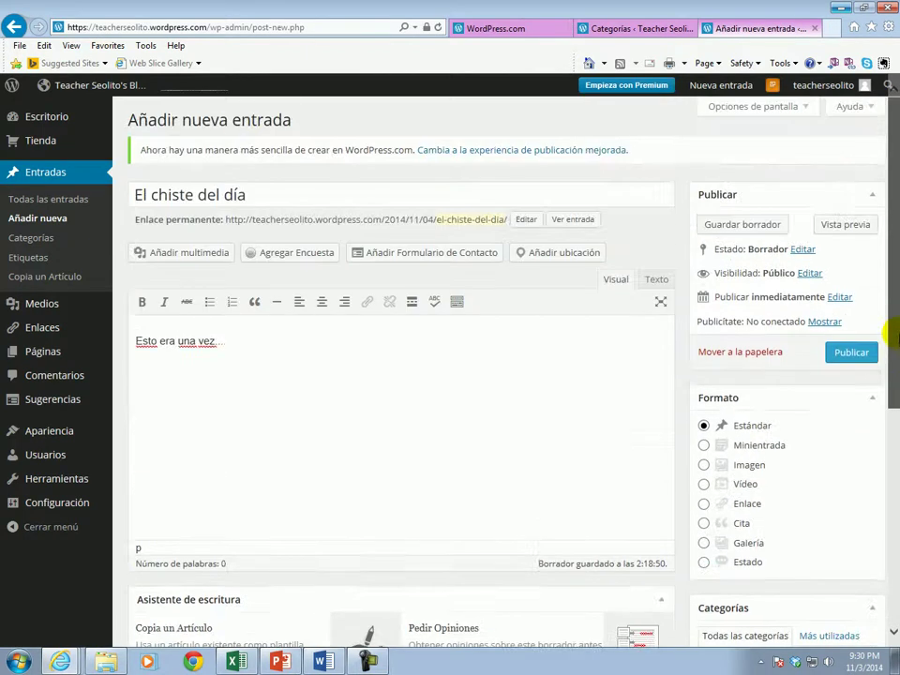
left_click(378, 329)
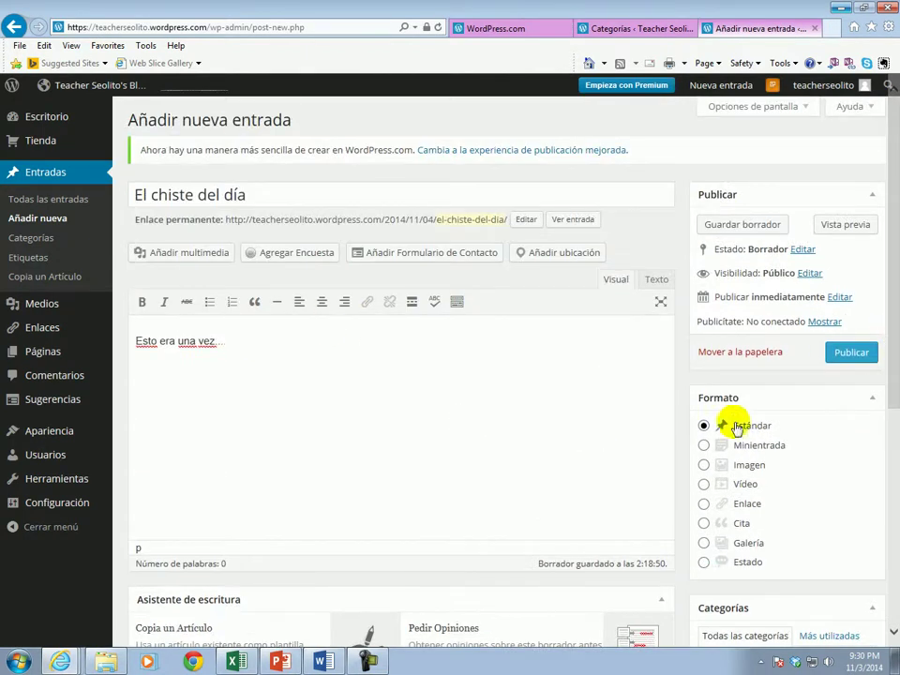
left_click(853, 355)
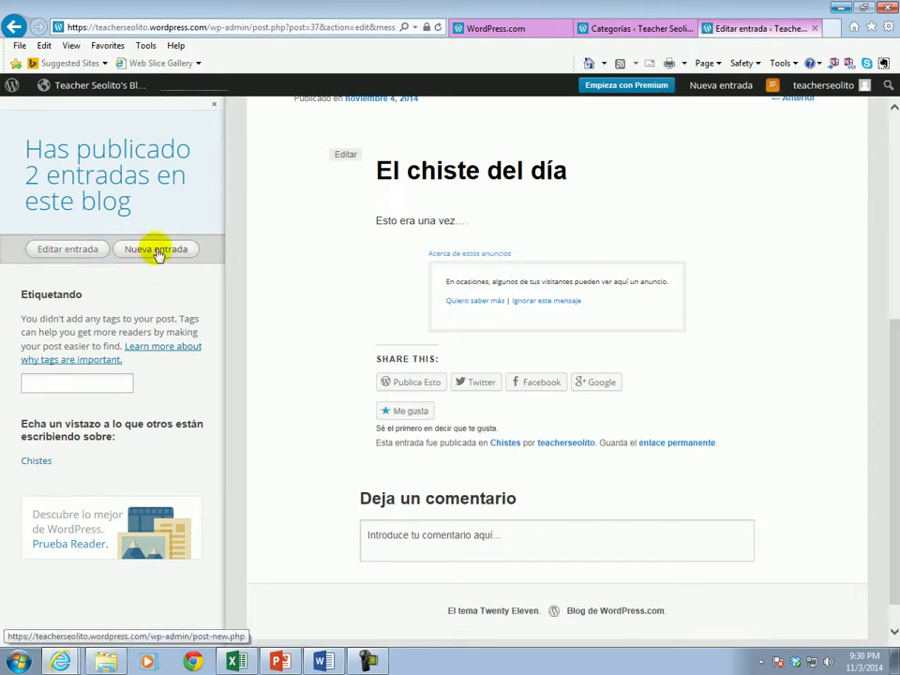
- Close the post-publication sidebar and examine the published post's title, text, category and sharing options on the blog
left_click(213, 106)
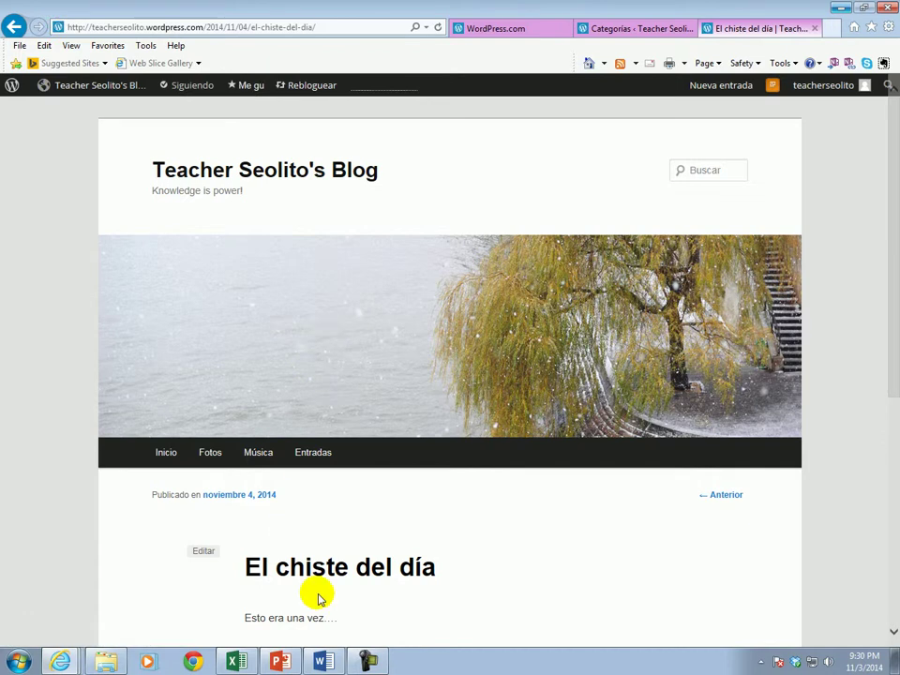
scroll(318, 593, "down", 2)
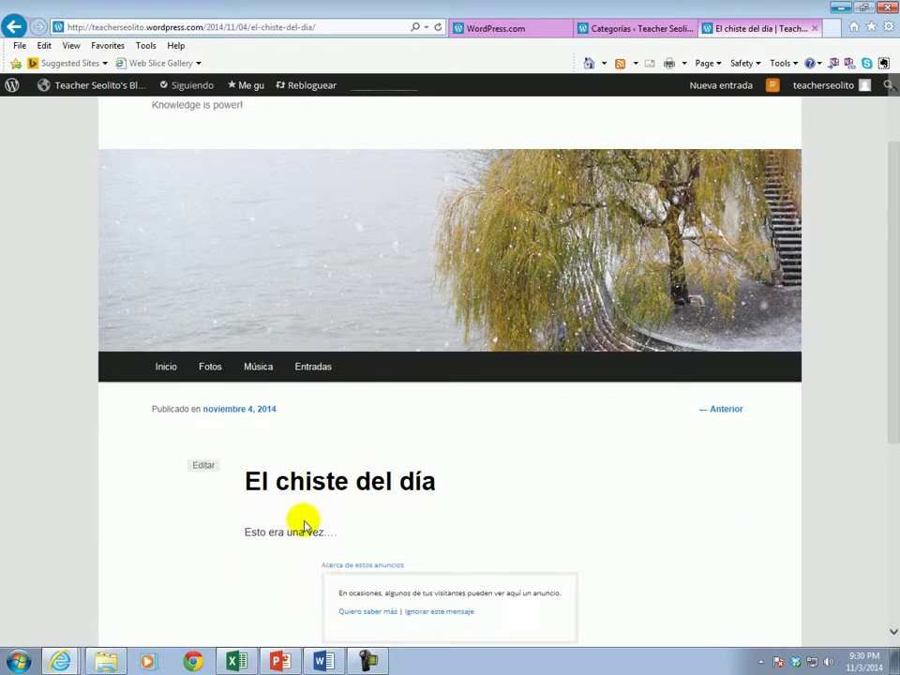
scroll(314, 521, "up", 2)
scroll(316, 520, "down", 4)
scroll(316, 520, "up", 4)
scroll(316, 520, "down", 6)
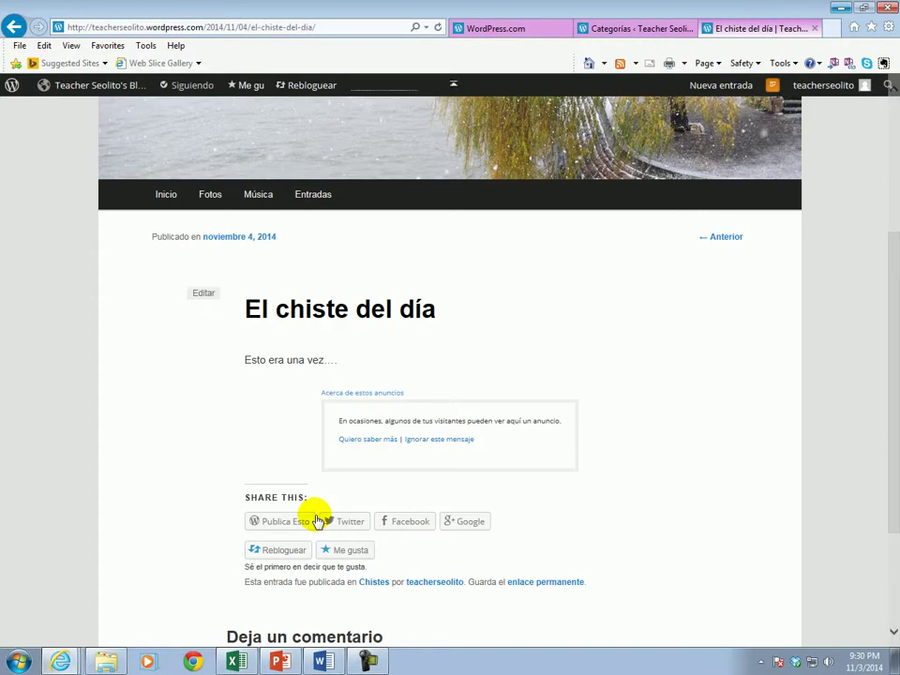
scroll(422, 514, "up", 4)
scroll(750, 413, "up", 2)
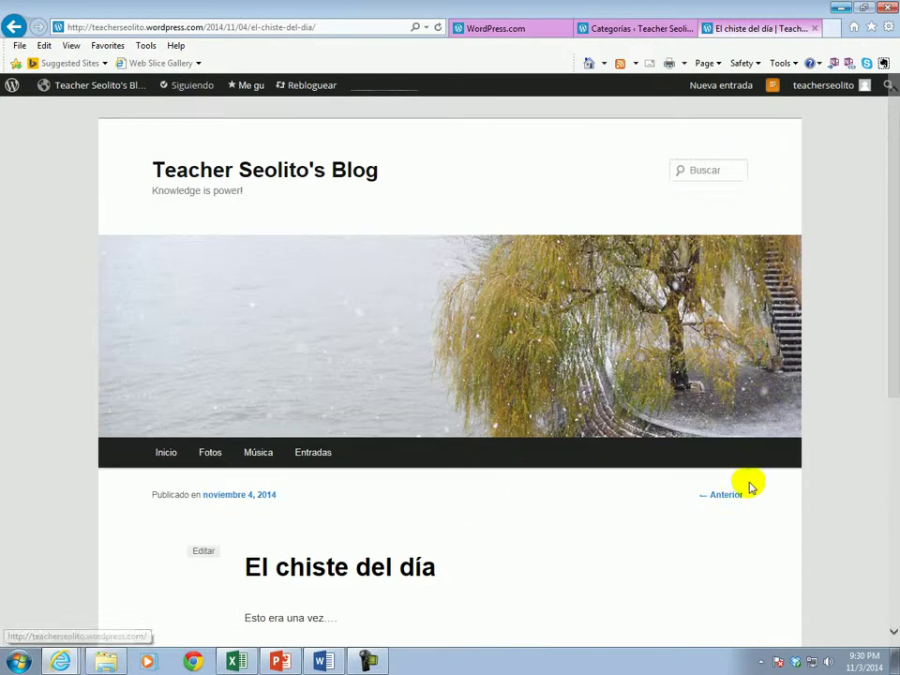
scroll(403, 468, "down", 4)
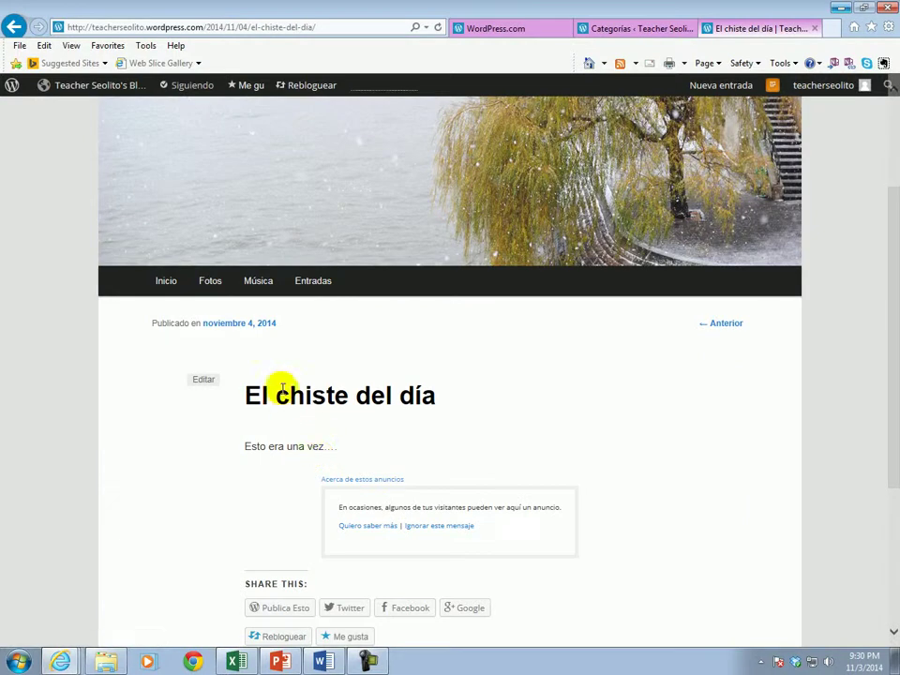
scroll(300, 394, "down", 6)
scroll(328, 394, "up", 1)
scroll(310, 395, "up", 5)
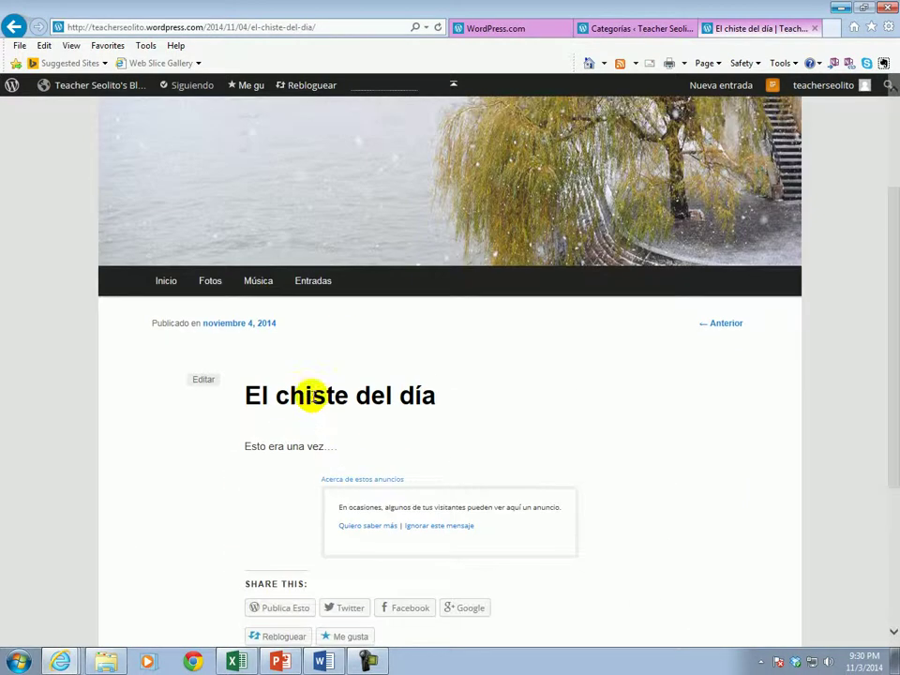